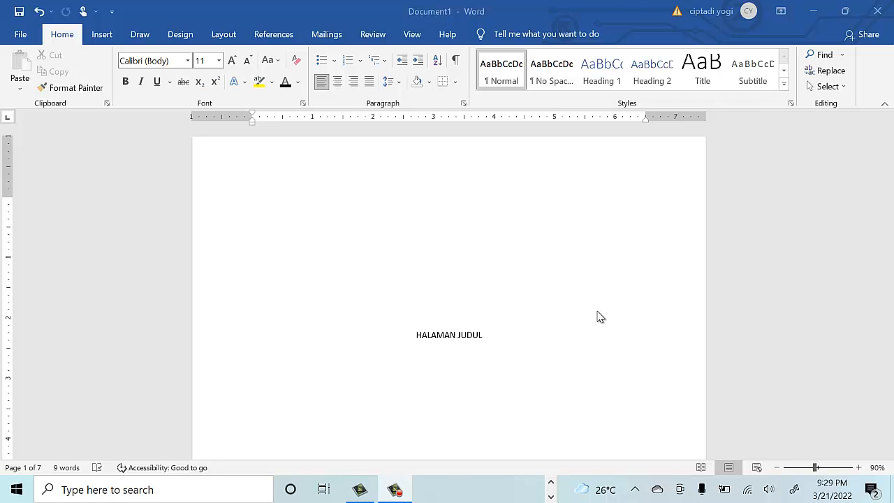
Step: Display the full list of styles and apply Heading 1 to the HALAMAN JUDUL title on the first page
{"action": "scroll", "coordinate": [600, 317], "scroll_direction": "down", "scroll_amount": 3}
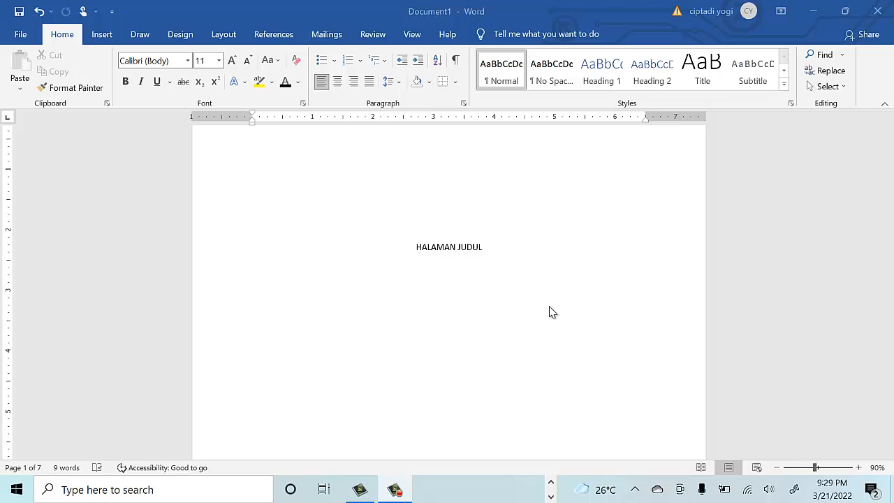
{"action": "scroll", "coordinate": [562, 290], "scroll_direction": "up", "scroll_amount": 2}
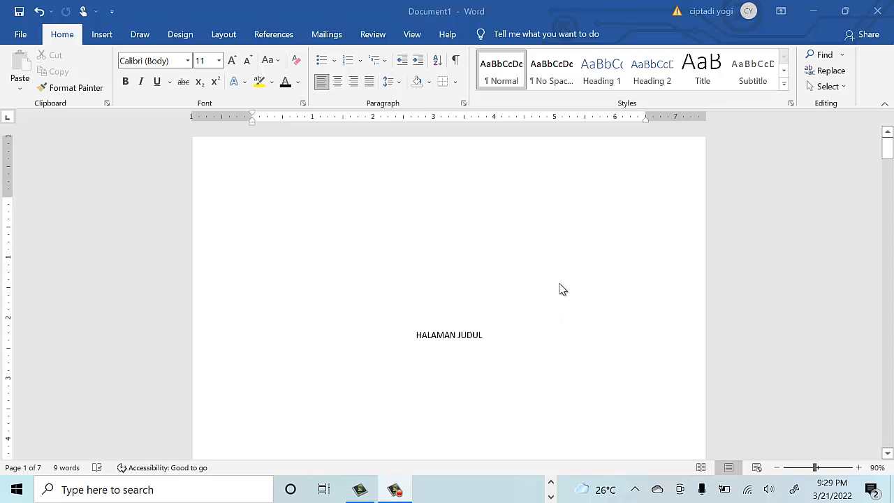
{"action": "scroll", "coordinate": [562, 290], "scroll_direction": "down", "scroll_amount": 2}
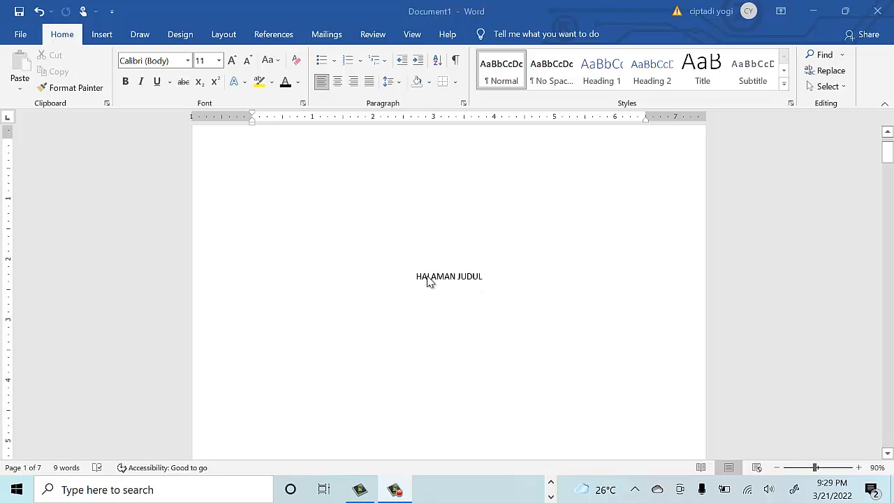
{"action": "key", "text": "ctrl+alt+shift+s"}
{"action": "left_click_drag", "start_coordinate": [422, 282], "coordinate": [481, 283]}
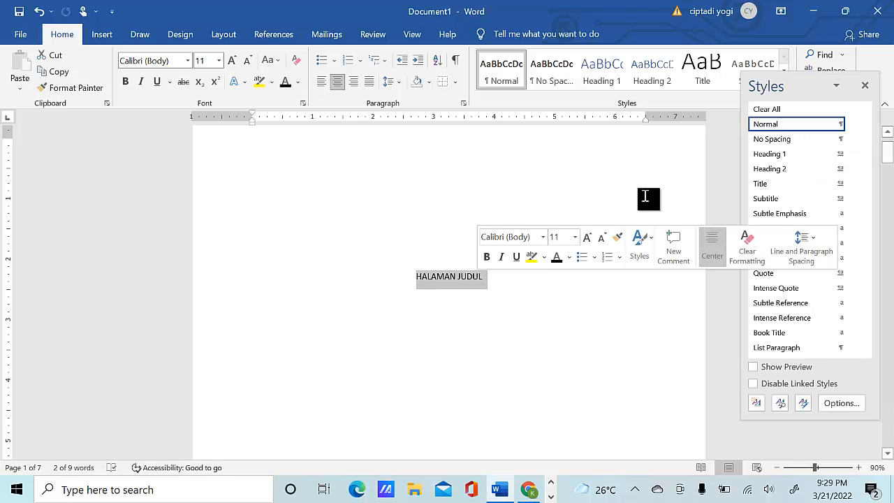
{"action": "left_click", "coordinate": [601, 81]}
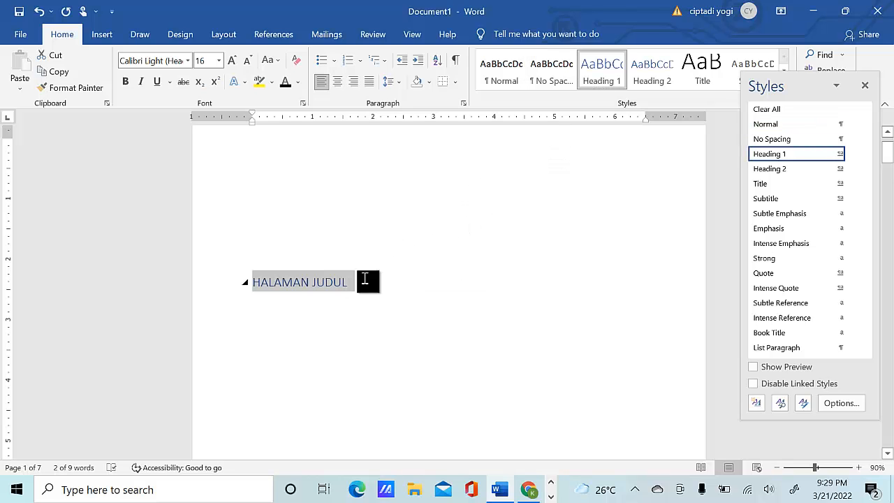
Step: Modify the Heading 1 style to use the Automatic font color and centered alignment
{"action": "left_click", "coordinate": [852, 155]}
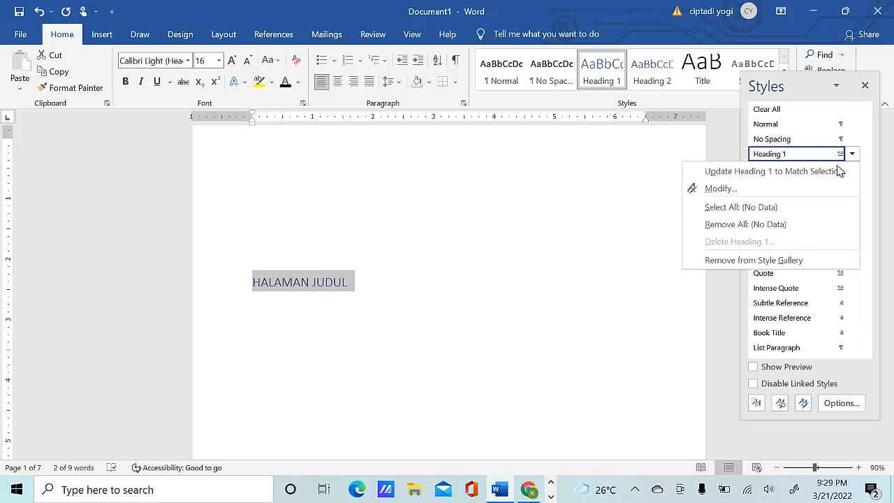
{"action": "left_click", "coordinate": [726, 185]}
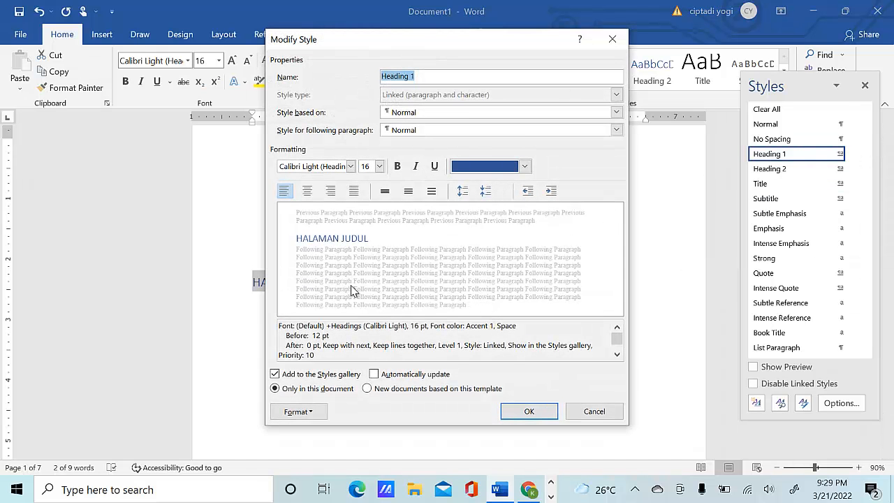
{"action": "left_click", "coordinate": [525, 167]}
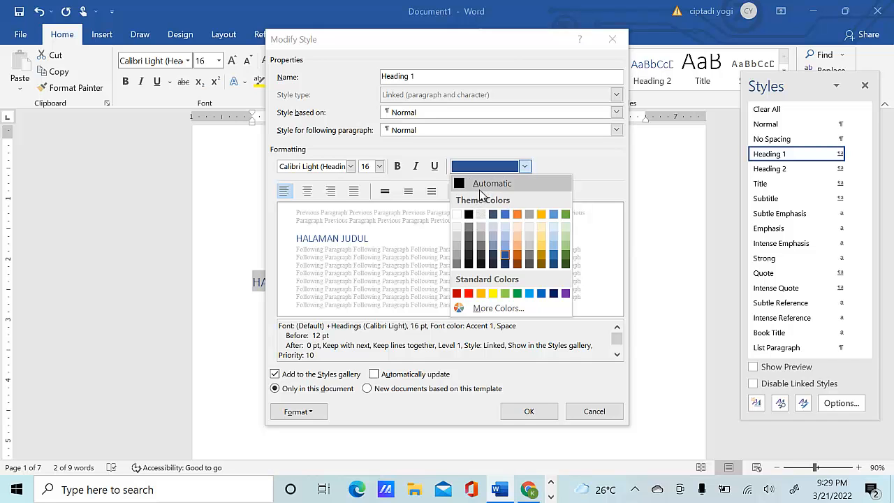
{"action": "left_click", "coordinate": [482, 189]}
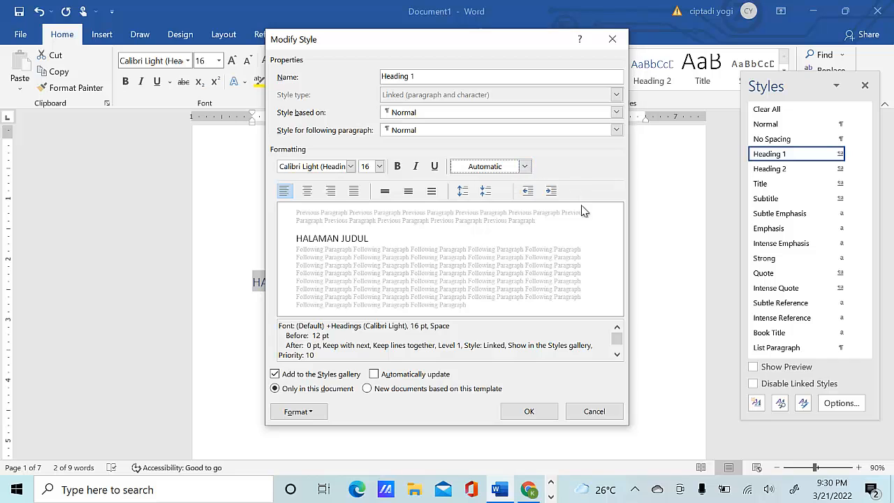
{"action": "left_click", "coordinate": [307, 191]}
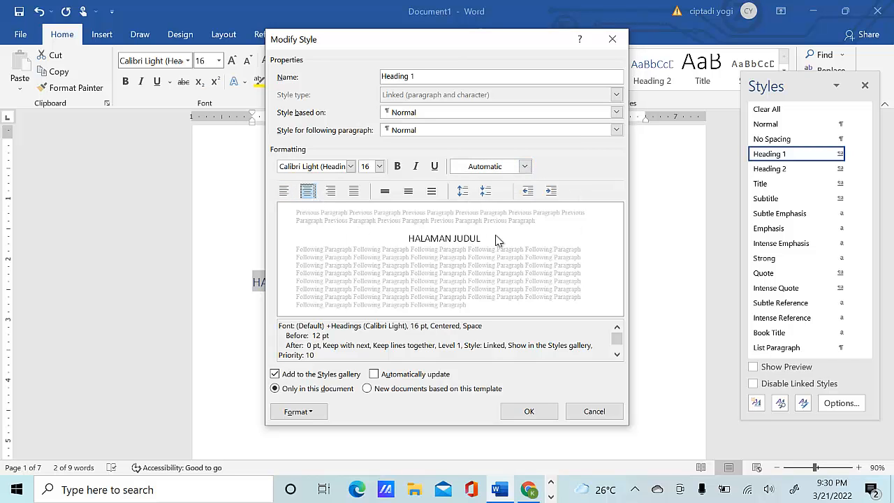
{"action": "left_click", "coordinate": [539, 415]}
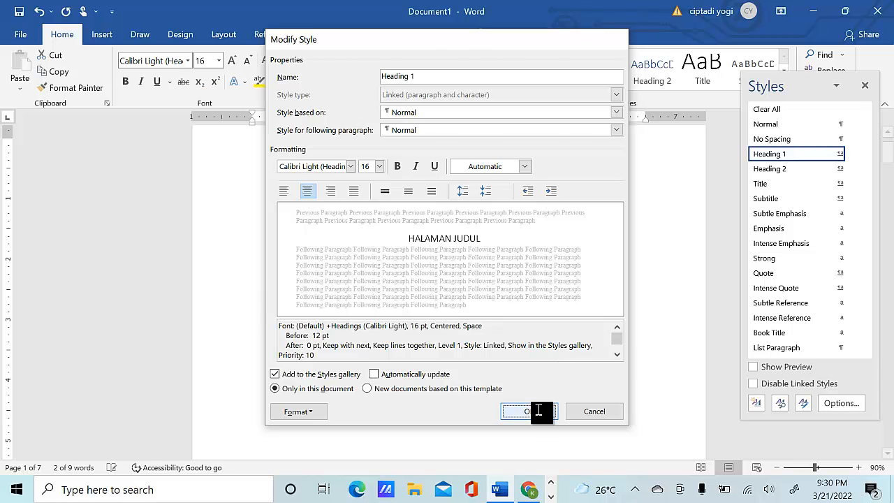
Step: Apply Heading 1 to the DAFTAR ISI title on page 2 and review the style's settings, accepting them as they are
{"action": "scroll", "coordinate": [566, 315], "scroll_direction": "down", "scroll_amount": 6}
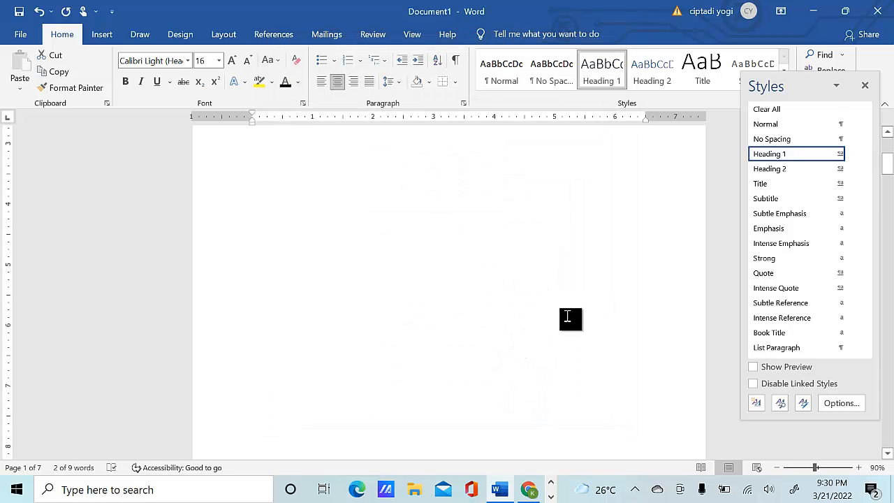
{"action": "scroll", "coordinate": [569, 315], "scroll_direction": "down", "scroll_amount": 4}
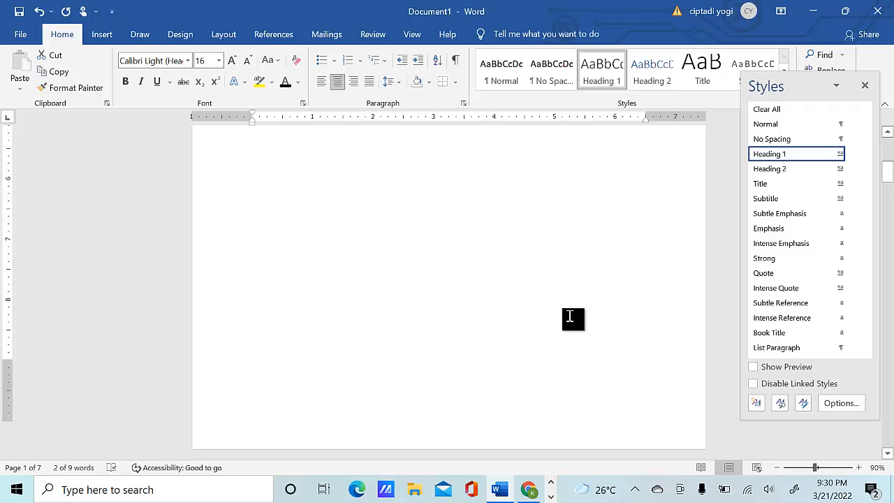
{"action": "left_click_drag", "start_coordinate": [429, 323], "coordinate": [472, 327]}
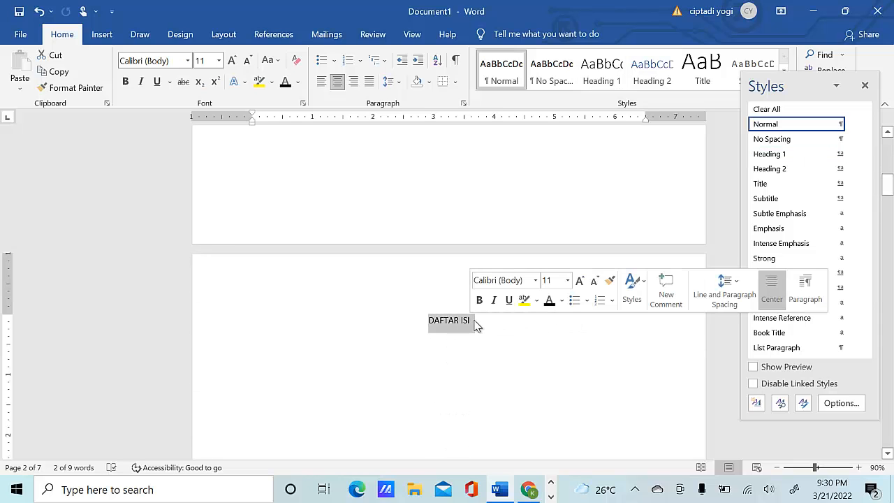
{"action": "left_click", "coordinate": [803, 160]}
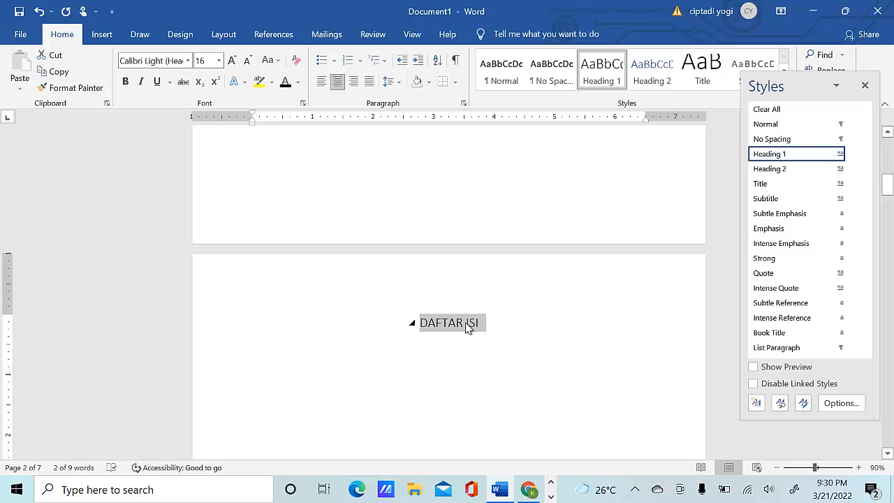
{"action": "left_click", "coordinate": [853, 158]}
{"action": "left_click", "coordinate": [804, 188]}
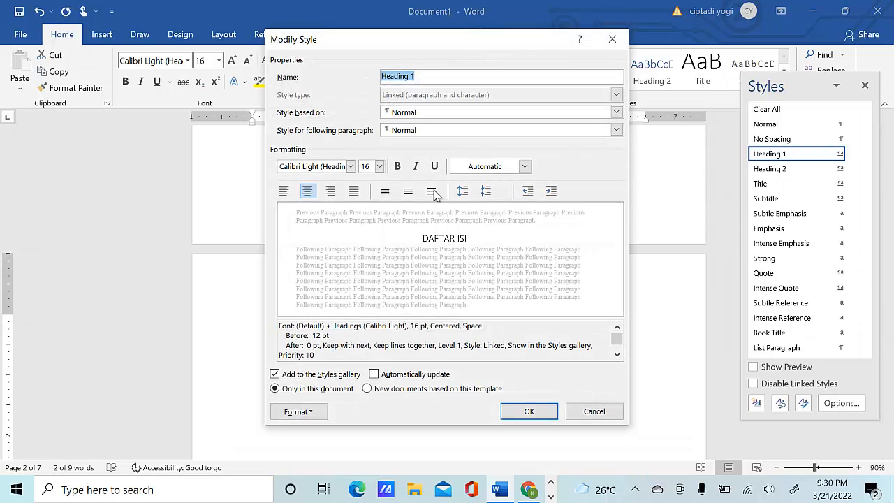
{"action": "left_click", "coordinate": [530, 411]}
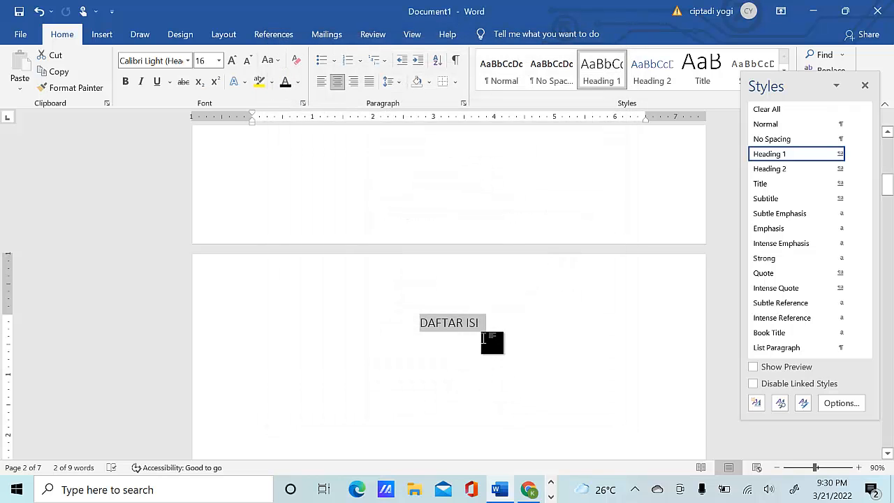
Step: Add the centered title DAFTAR GAMBAR in capitals at the start of the empty page 3
{"action": "scroll", "coordinate": [616, 310], "scroll_direction": "down", "scroll_amount": 15}
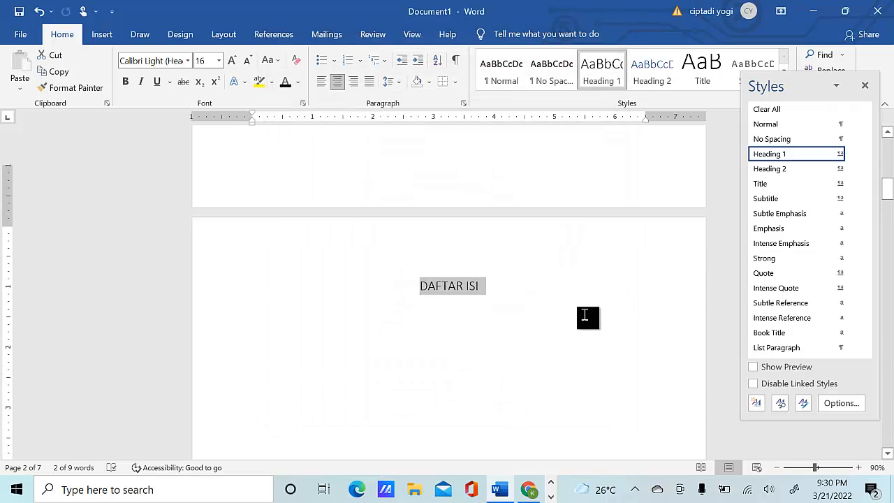
{"action": "scroll", "coordinate": [547, 314], "scroll_direction": "down", "scroll_amount": 5}
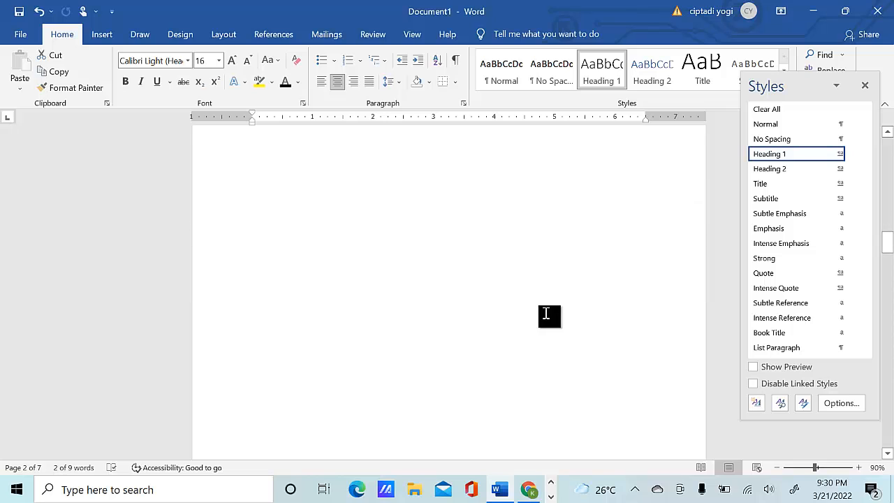
{"action": "scroll", "coordinate": [547, 314], "scroll_direction": "down", "scroll_amount": 4}
{"action": "scroll", "coordinate": [548, 315], "scroll_direction": "up", "scroll_amount": 4}
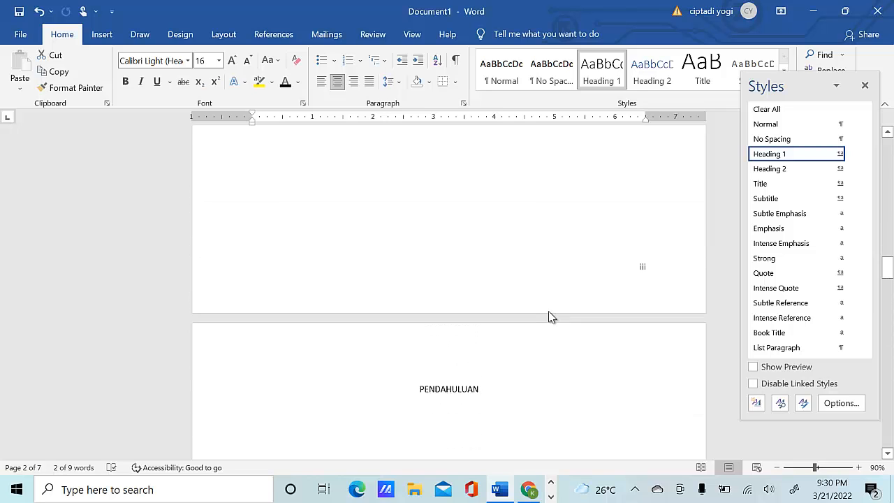
{"action": "scroll", "coordinate": [549, 313], "scroll_direction": "up", "scroll_amount": 10}
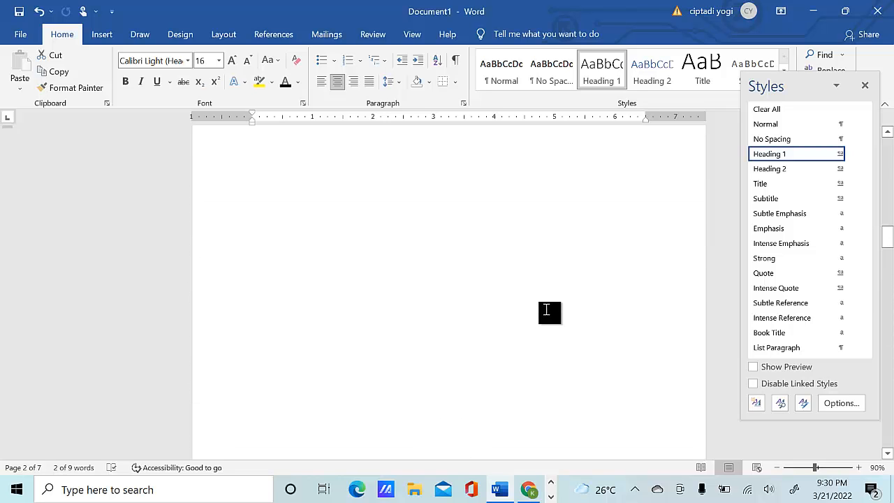
{"action": "left_click", "coordinate": [492, 298]}
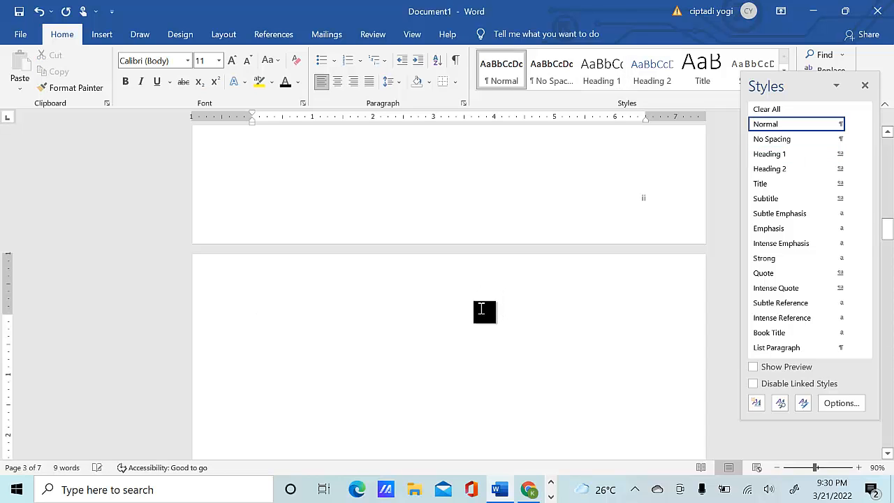
{"action": "key", "text": "ctrl+e"}
{"action": "type", "text": "daf"}
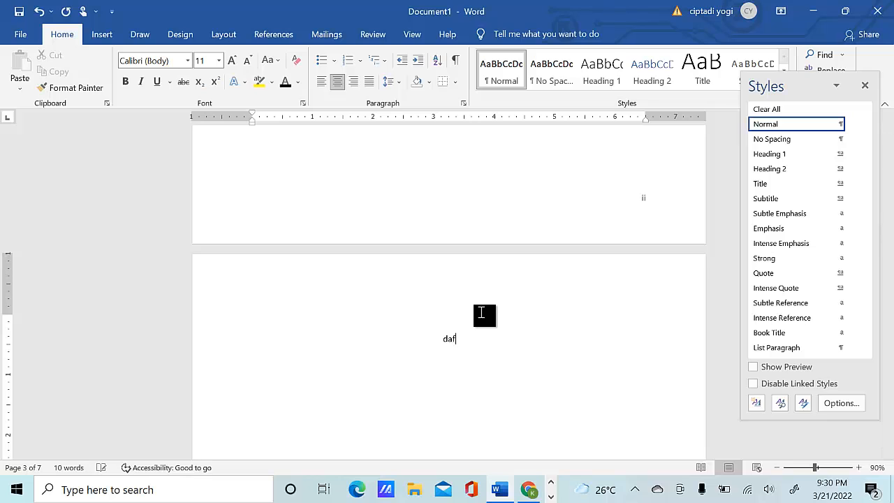
{"action": "key", "text": "ctrl+z"}
{"action": "key", "text": "ctrl+z"}
{"action": "type", "text": "DAF"}
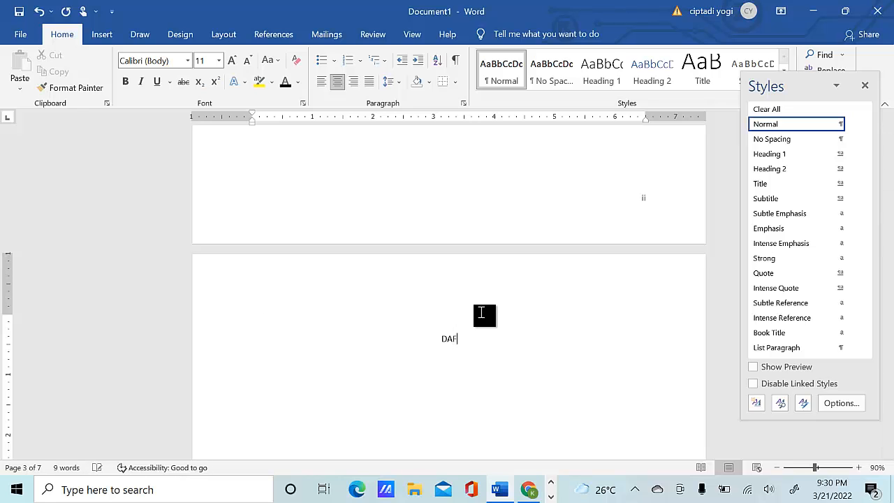
{"action": "type", "text": "TAR GAMBAR"}
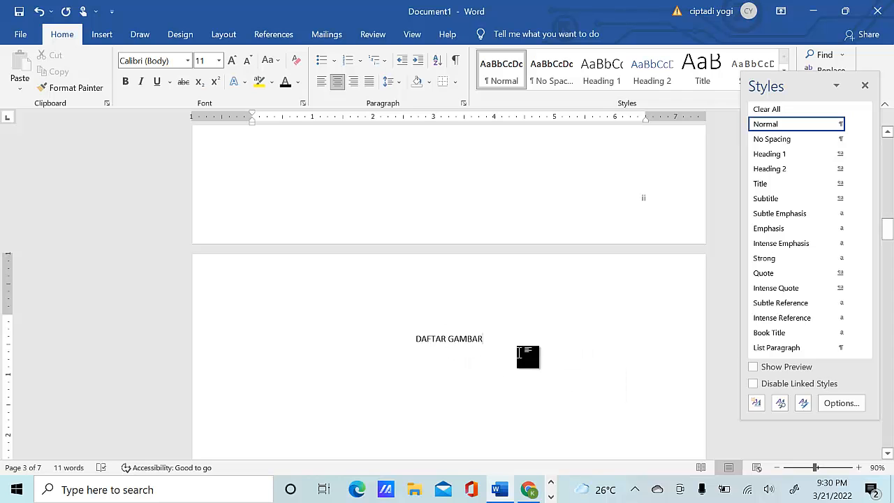
Step: Apply the Heading 1 style to the DAFTAR GAMBAR title and to the PENDAHULUAN title on the following page
{"action": "triple_click", "coordinate": [415, 342]}
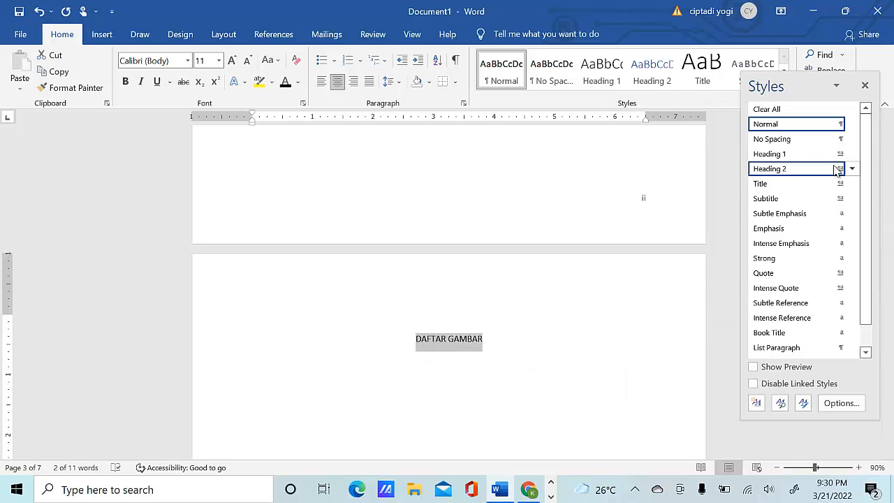
{"action": "left_click", "coordinate": [808, 155]}
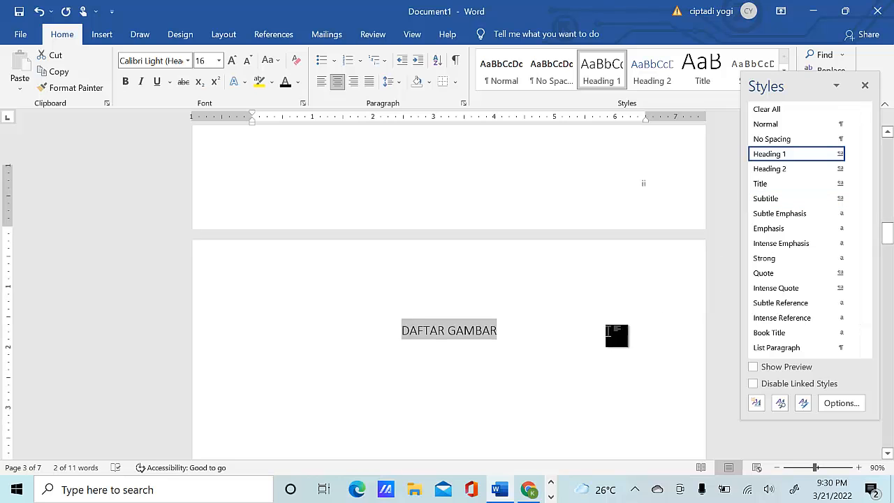
{"action": "scroll", "coordinate": [512, 324], "scroll_direction": "down", "scroll_amount": 3}
{"action": "scroll", "coordinate": [512, 323], "scroll_direction": "down", "scroll_amount": 4}
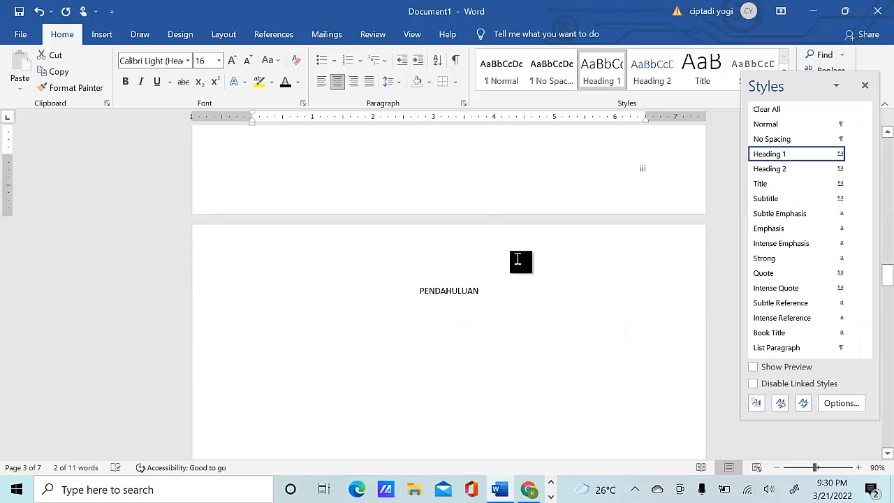
{"action": "left_click_drag", "start_coordinate": [472, 290], "coordinate": [421, 291]}
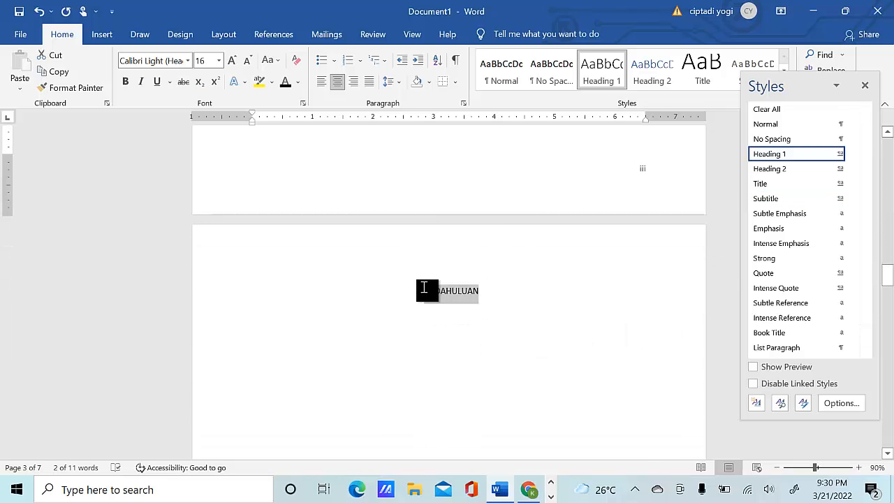
{"action": "left_click", "coordinate": [792, 156]}
Step: Remove the blank line above the ISI title on page 5 and apply Heading 1 to that title
{"action": "scroll", "coordinate": [551, 309], "scroll_direction": "down", "scroll_amount": 5}
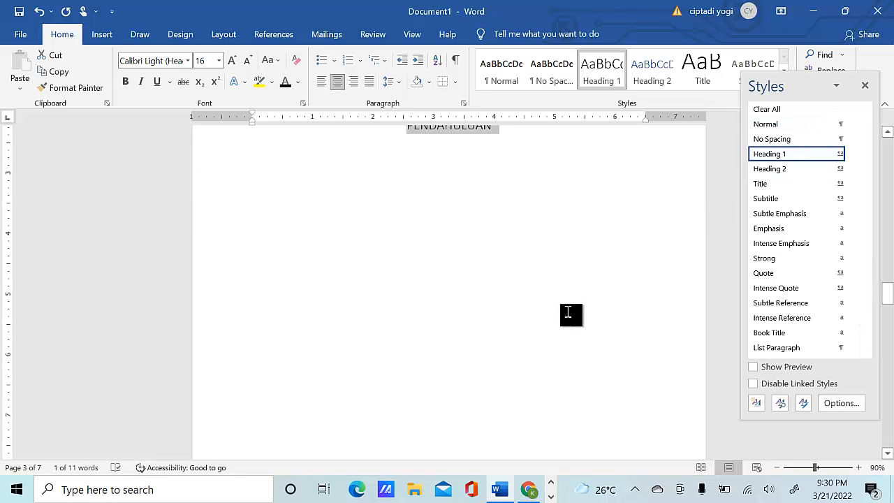
{"action": "scroll", "coordinate": [517, 314], "scroll_direction": "down", "scroll_amount": 5}
{"action": "left_click", "coordinate": [465, 286]}
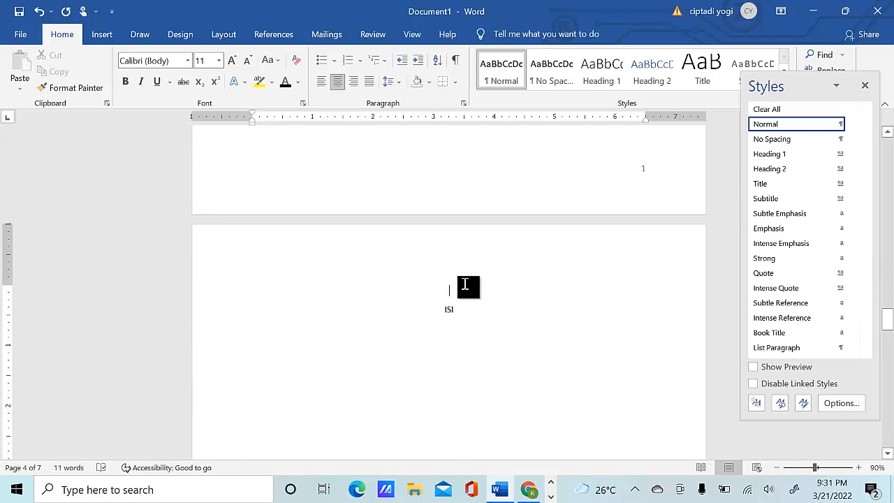
{"action": "key", "text": "BackSpace"}
{"action": "left_click_drag", "start_coordinate": [466, 292], "coordinate": [450, 292]}
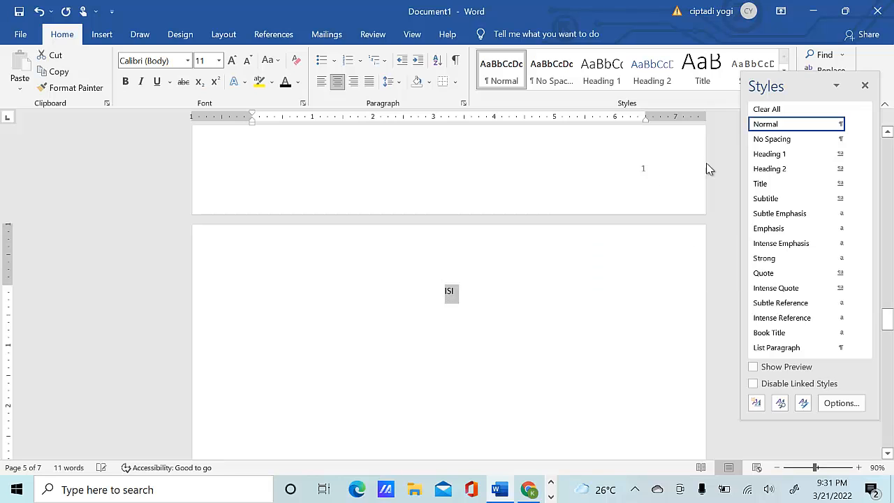
{"action": "left_click", "coordinate": [777, 155]}
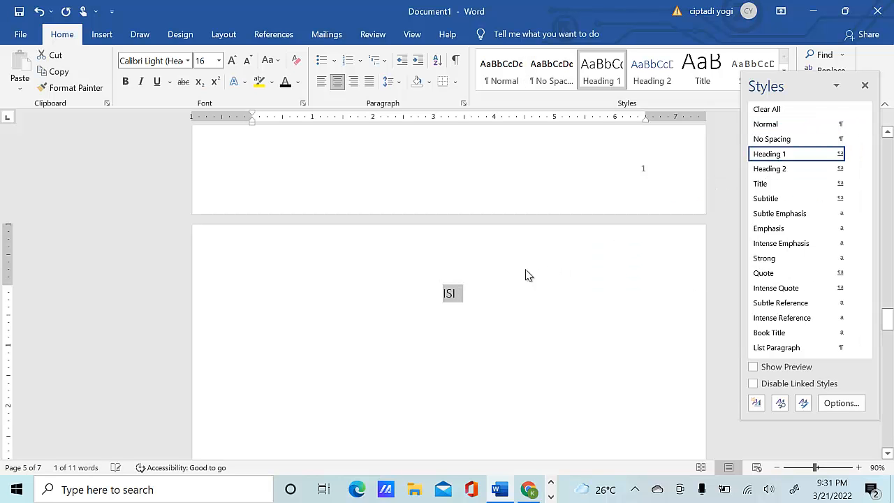
Step: Apply Heading 1 to the PENUTUP title on page 6 and review the style's settings, accepting them as they are
{"action": "scroll", "coordinate": [534, 311], "scroll_direction": "down", "scroll_amount": 5}
{"action": "scroll", "coordinate": [528, 333], "scroll_direction": "down", "scroll_amount": 3}
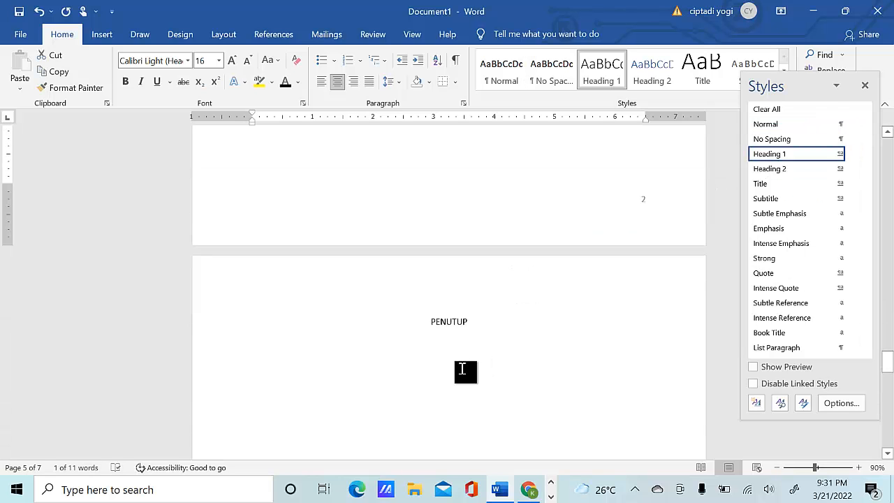
{"action": "left_click", "coordinate": [434, 318]}
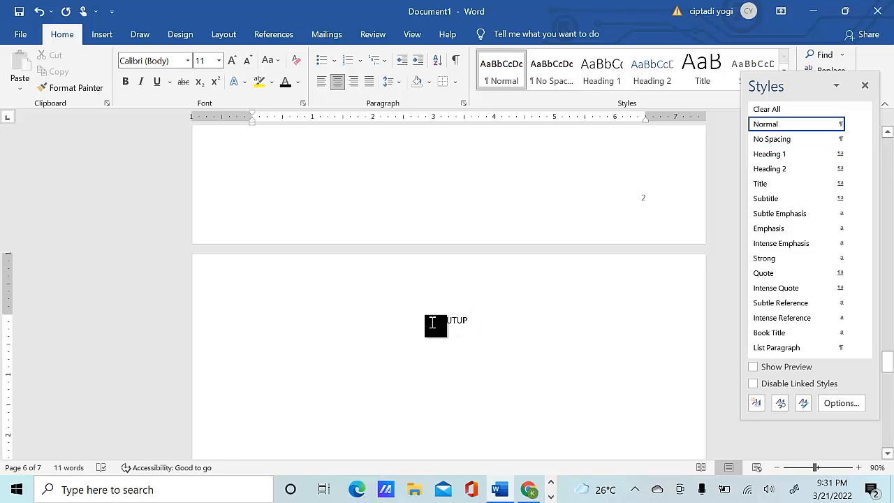
{"action": "left_click_drag", "start_coordinate": [427, 319], "coordinate": [475, 320]}
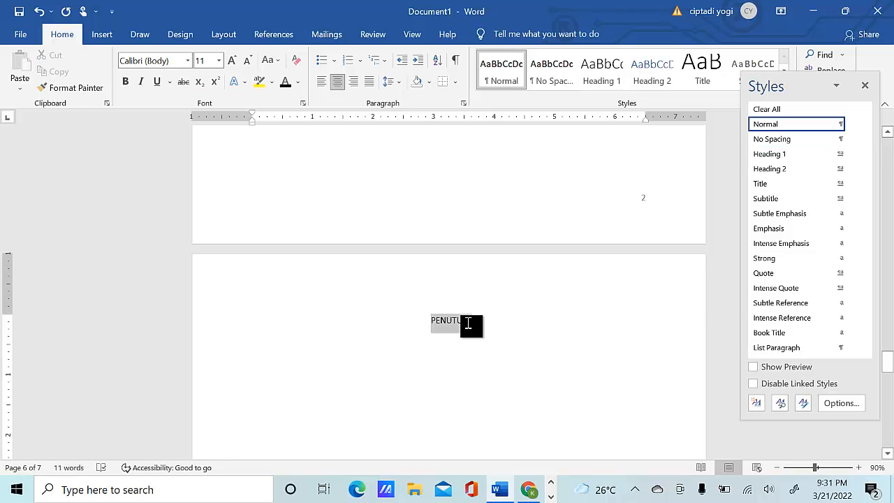
{"action": "left_click", "coordinate": [812, 160]}
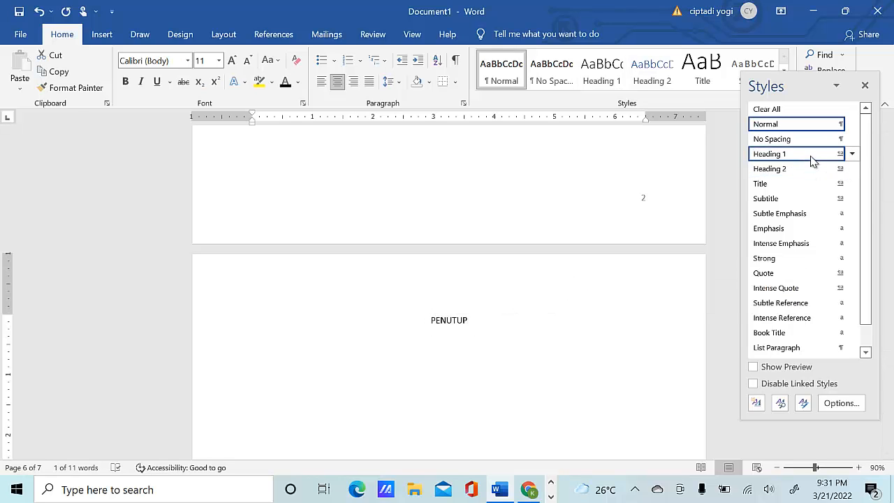
{"action": "left_click", "coordinate": [853, 156]}
{"action": "left_click", "coordinate": [690, 186]}
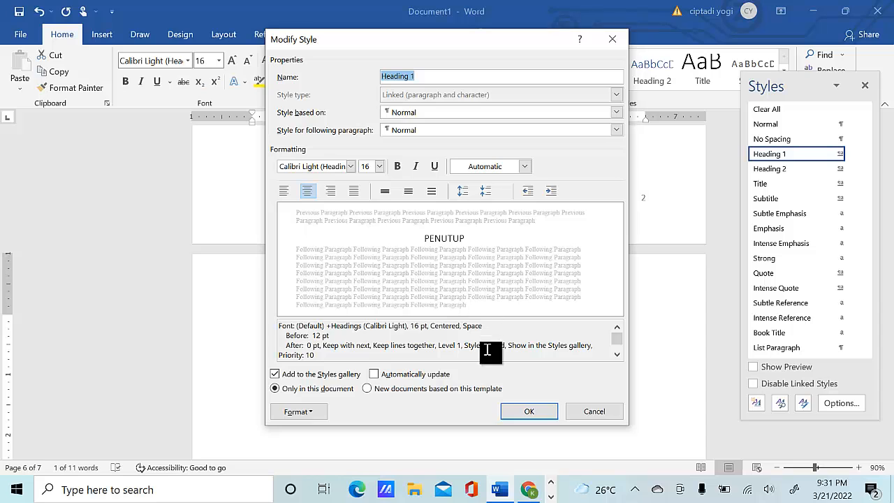
{"action": "left_click", "coordinate": [529, 412]}
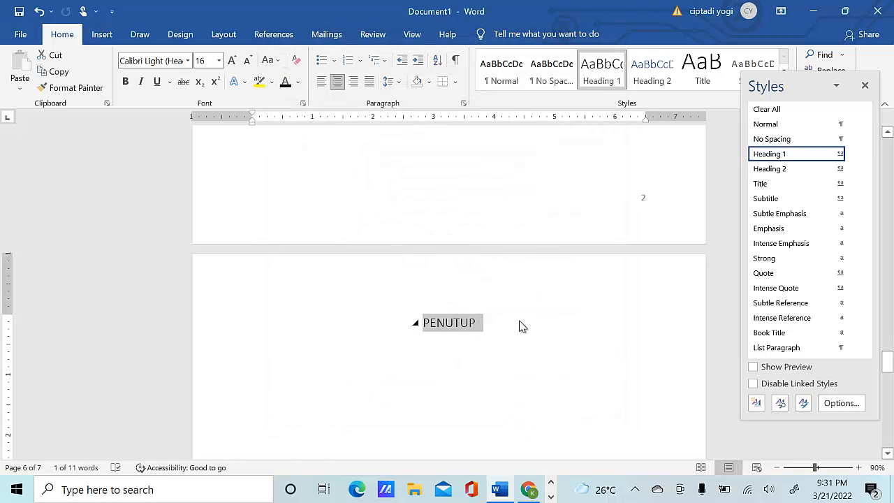
Step: Remove the blank line above the DAFTAR GAMBAR title on page 3
{"action": "scroll", "coordinate": [542, 346], "scroll_direction": "up", "scroll_amount": 3}
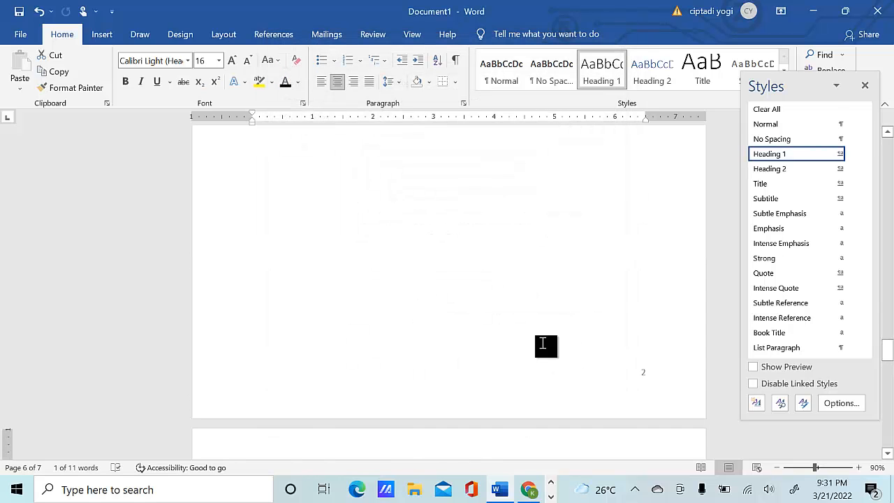
{"action": "scroll", "coordinate": [543, 343], "scroll_direction": "up", "scroll_amount": 4}
{"action": "left_click", "coordinate": [541, 343]}
{"action": "scroll", "coordinate": [541, 343], "scroll_direction": "up", "scroll_amount": 10}
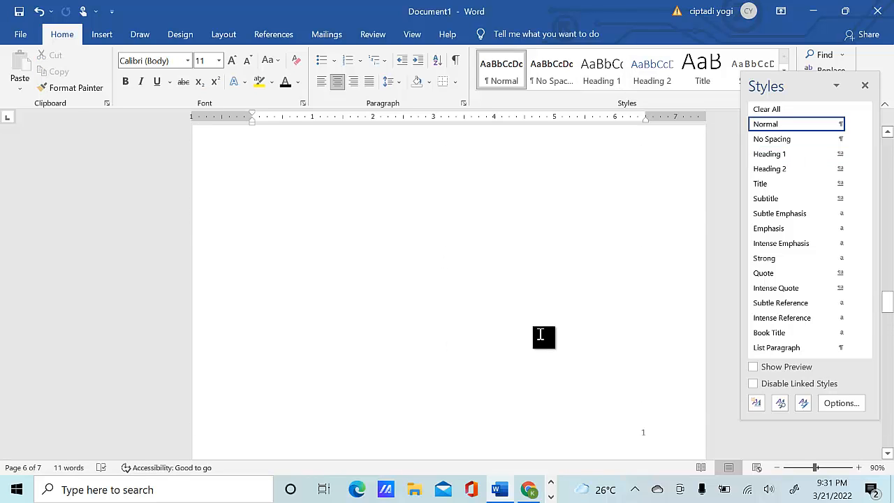
{"action": "scroll", "coordinate": [539, 336], "scroll_direction": "up", "scroll_amount": 10}
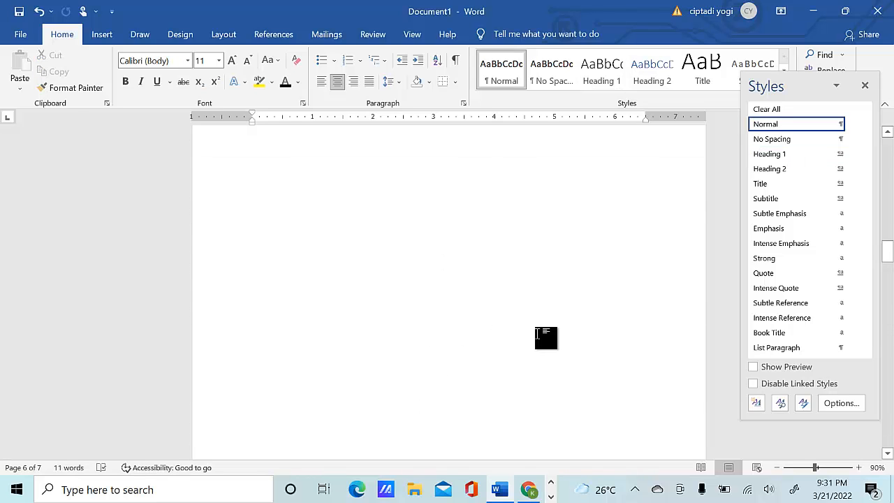
{"action": "scroll", "coordinate": [537, 335], "scroll_direction": "up", "scroll_amount": 8}
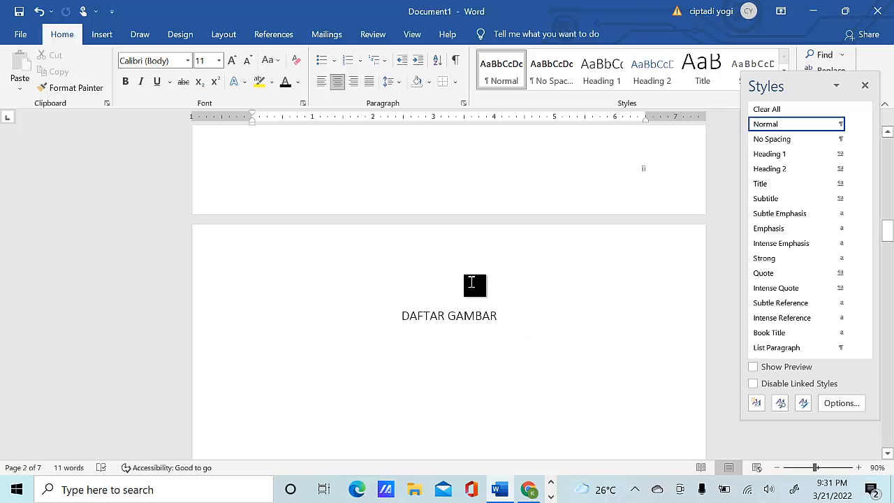
{"action": "left_click", "coordinate": [474, 285]}
{"action": "key", "text": "Delete"}
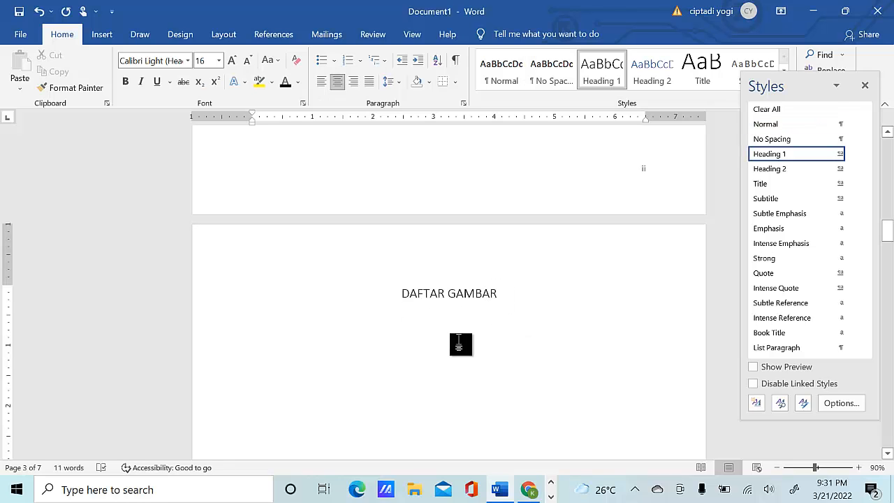
Step: Insert the built-in Automatic Table 1 table of contents on the line below the DAFTAR ISI title
{"action": "scroll", "coordinate": [443, 325], "scroll_direction": "up", "scroll_amount": 5}
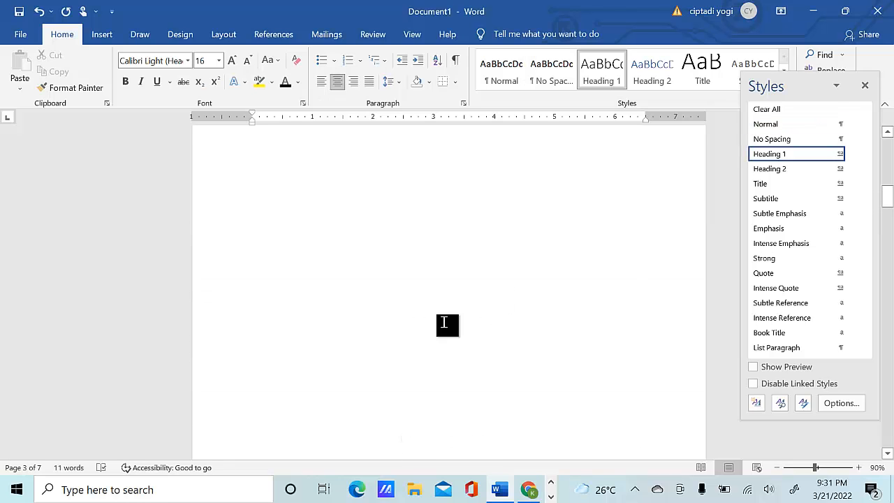
{"action": "scroll", "coordinate": [444, 323], "scroll_direction": "up", "scroll_amount": 4}
{"action": "scroll", "coordinate": [499, 353], "scroll_direction": "down", "scroll_amount": 2}
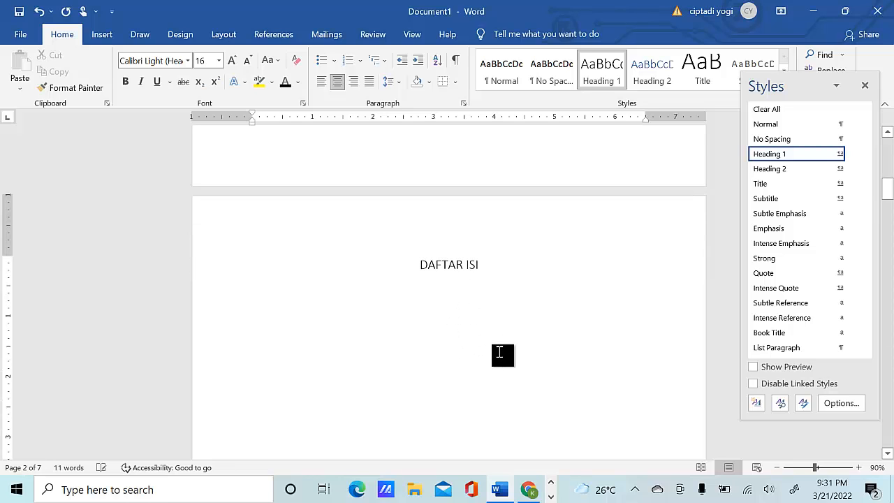
{"action": "left_click", "coordinate": [442, 351]}
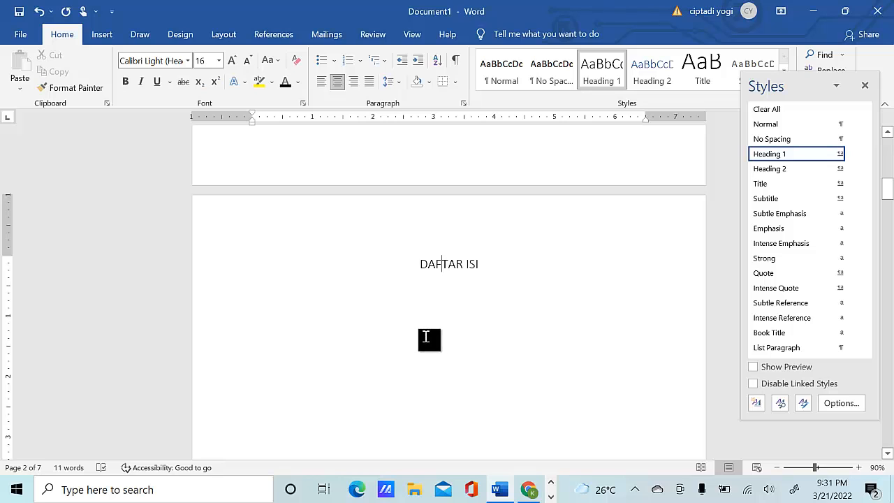
{"action": "scroll", "coordinate": [440, 343], "scroll_direction": "up", "scroll_amount": 3}
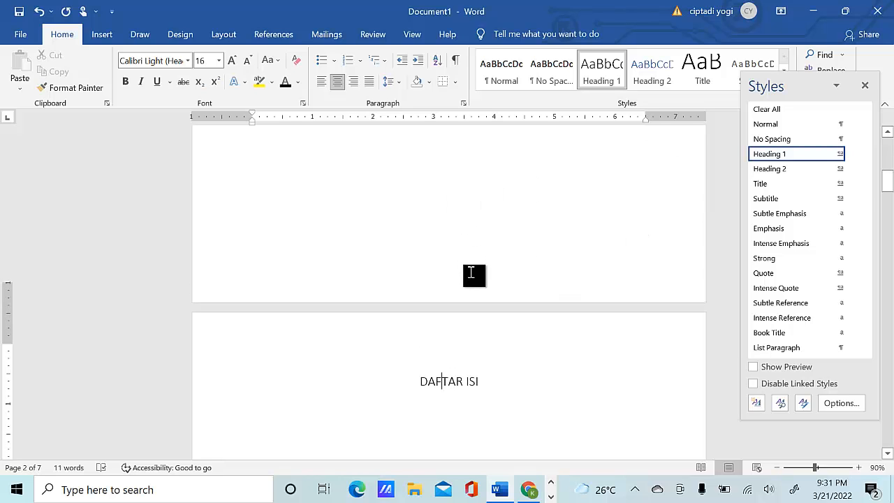
{"action": "scroll", "coordinate": [475, 279], "scroll_direction": "down", "scroll_amount": 3}
{"action": "left_click", "coordinate": [497, 294]}
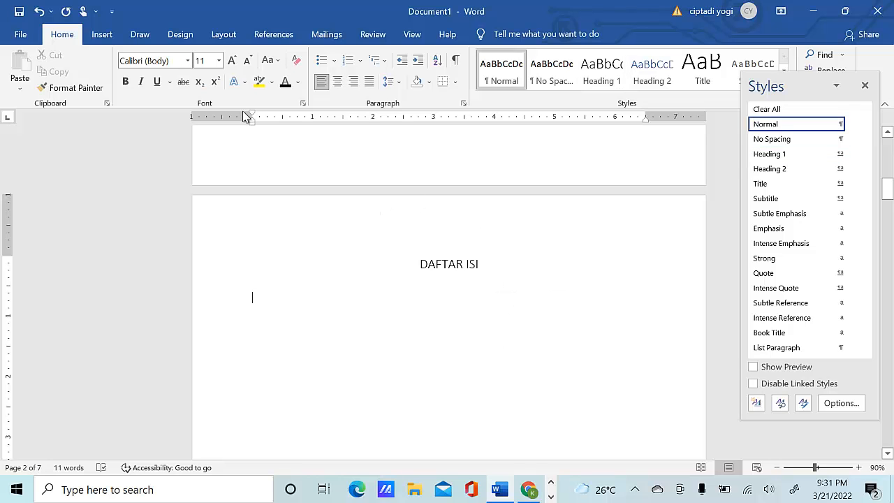
{"action": "left_click", "coordinate": [105, 36]}
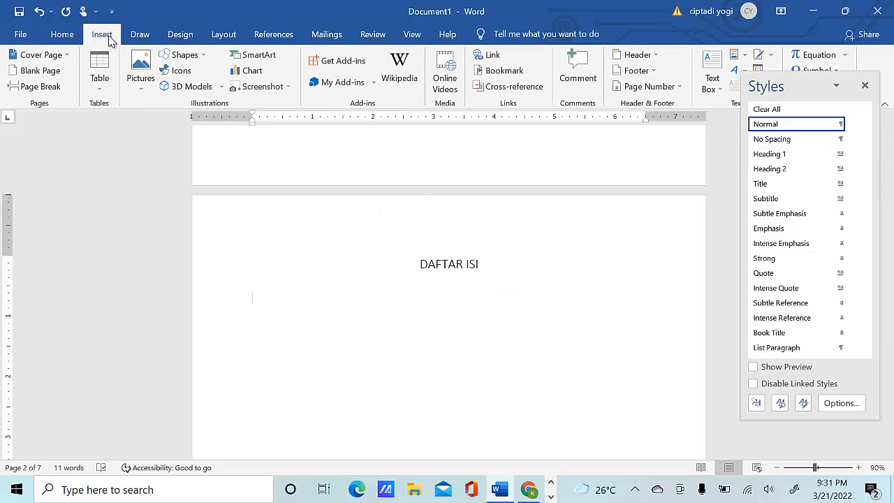
{"action": "left_click", "coordinate": [275, 35]}
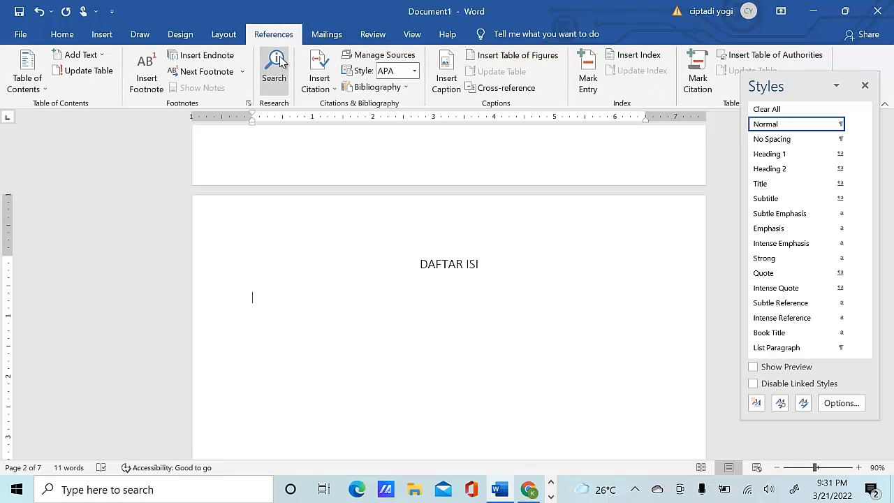
{"action": "left_click", "coordinate": [47, 90]}
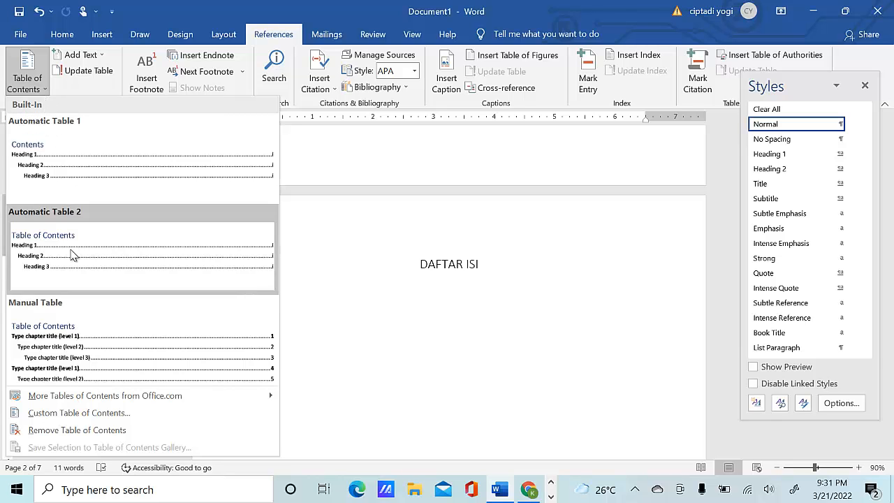
{"action": "left_click", "coordinate": [65, 168]}
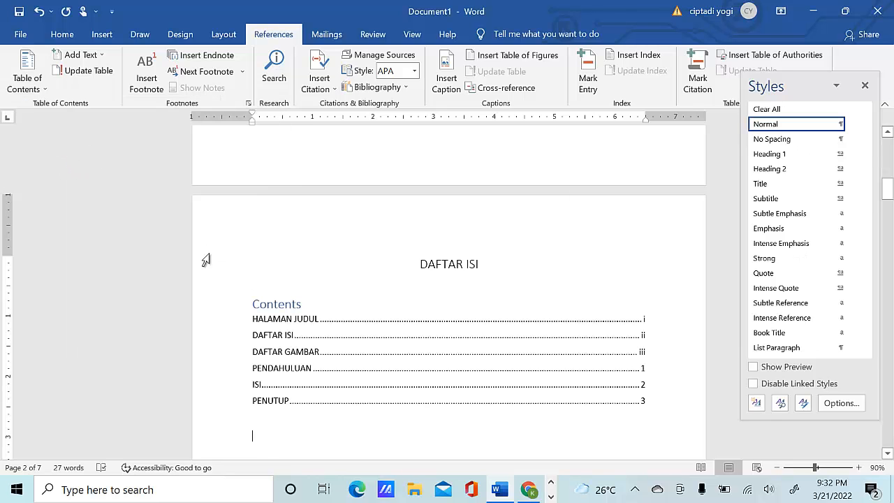
Step: Delete the Contents heading text from the inserted table of contents
{"action": "left_click_drag", "start_coordinate": [311, 309], "coordinate": [248, 307]}
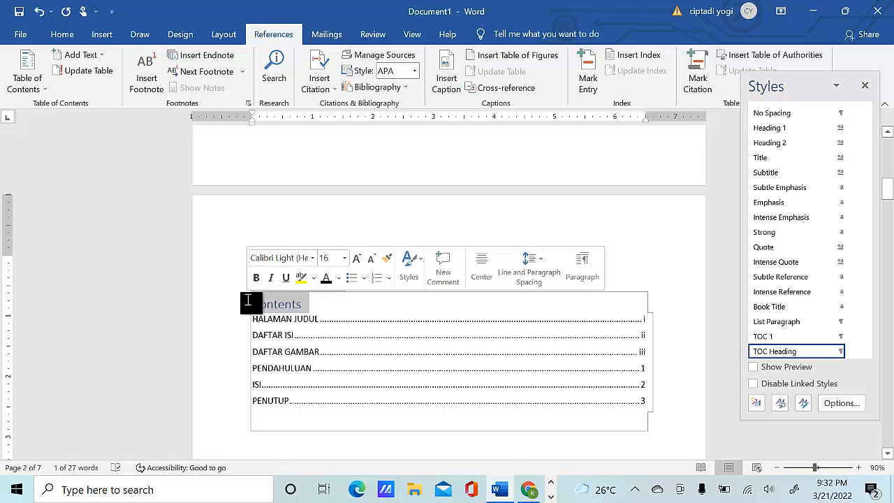
{"action": "key", "text": "BackSpace"}
{"action": "left_click", "coordinate": [502, 256]}
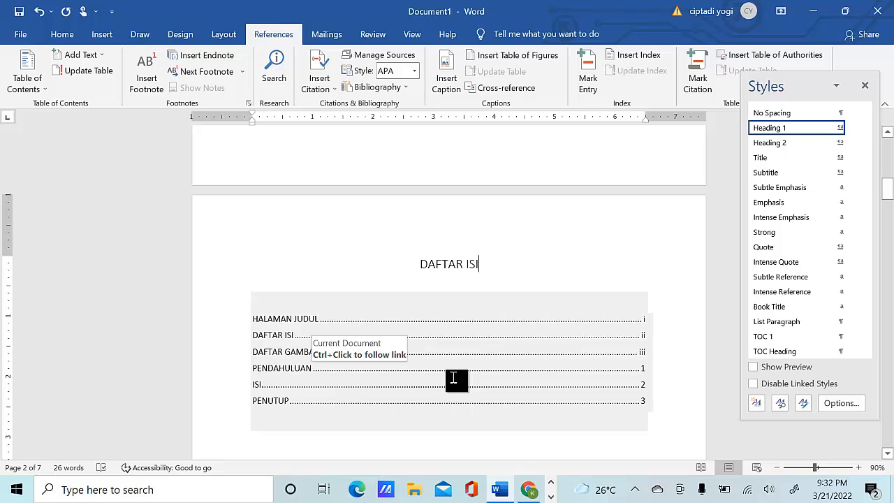
Step: Add a lettered list below the PENDAHULUAN title with the items A. Latar Belakang and B. Tujuan
{"action": "scroll", "coordinate": [460, 379], "scroll_direction": "down", "scroll_amount": 6}
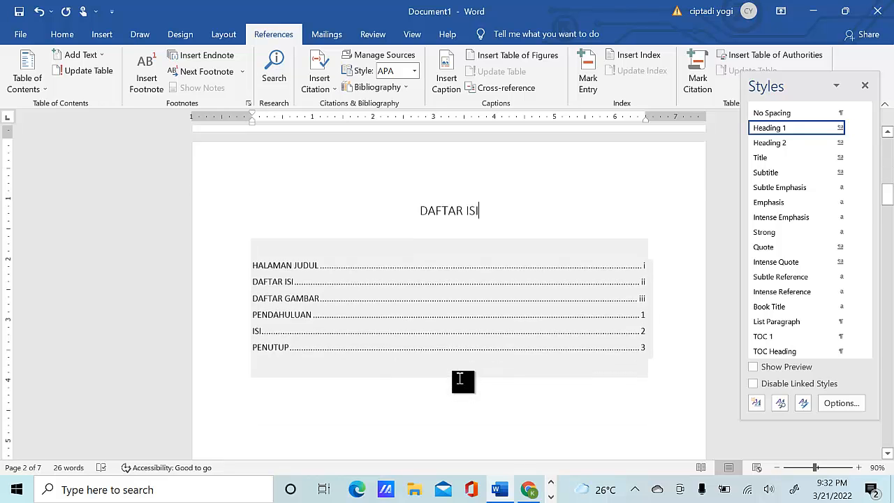
{"action": "scroll", "coordinate": [531, 370], "scroll_direction": "up", "scroll_amount": 2}
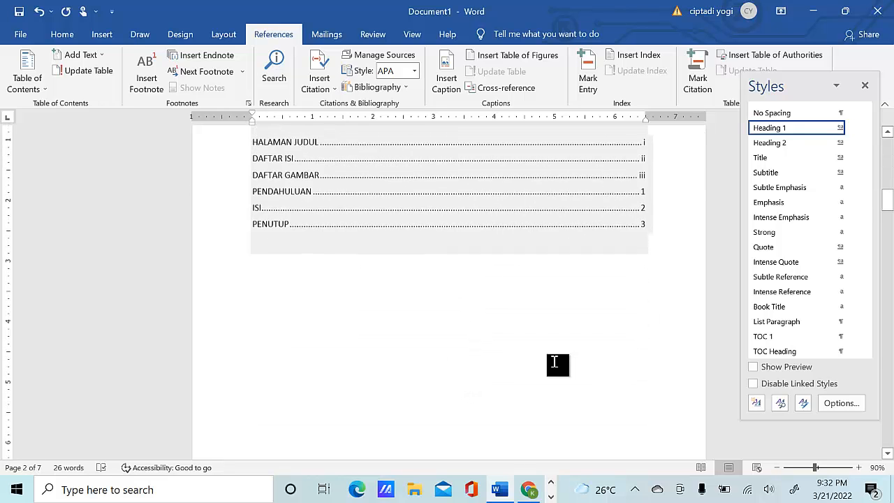
{"action": "scroll", "coordinate": [469, 331], "scroll_direction": "up", "scroll_amount": 2}
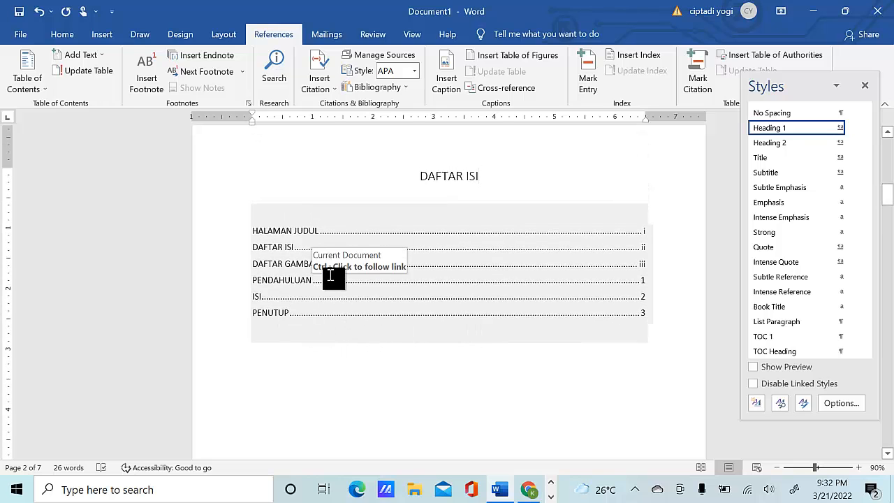
{"action": "scroll", "coordinate": [333, 279], "scroll_direction": "down", "scroll_amount": 6}
{"action": "scroll", "coordinate": [407, 324], "scroll_direction": "down", "scroll_amount": 10}
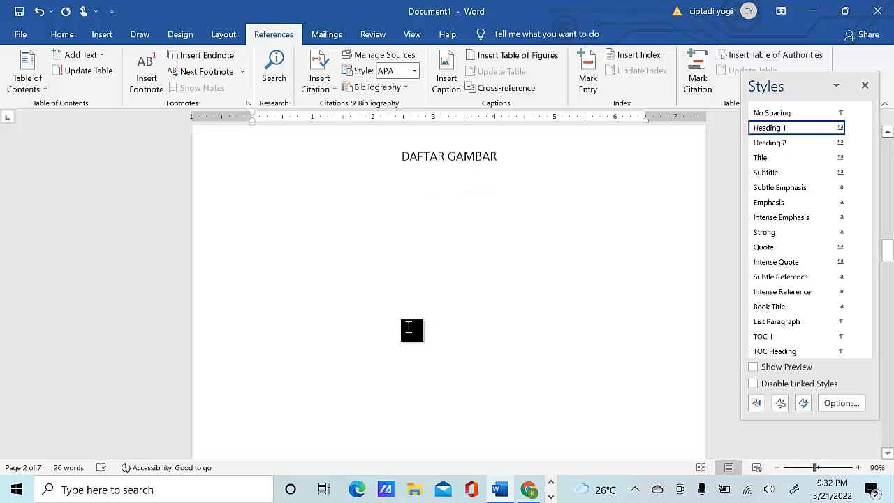
{"action": "scroll", "coordinate": [412, 320], "scroll_direction": "down", "scroll_amount": 2}
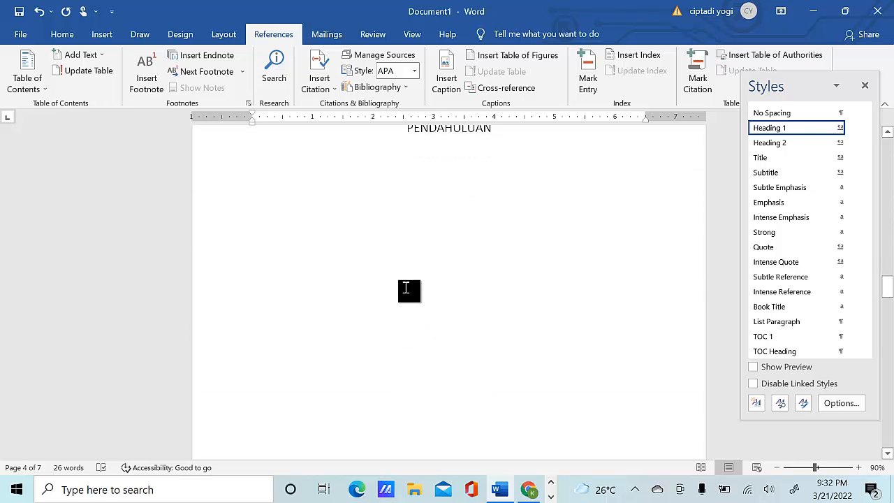
{"action": "scroll", "coordinate": [406, 287], "scroll_direction": "up", "scroll_amount": 2}
{"action": "left_click", "coordinate": [431, 243]}
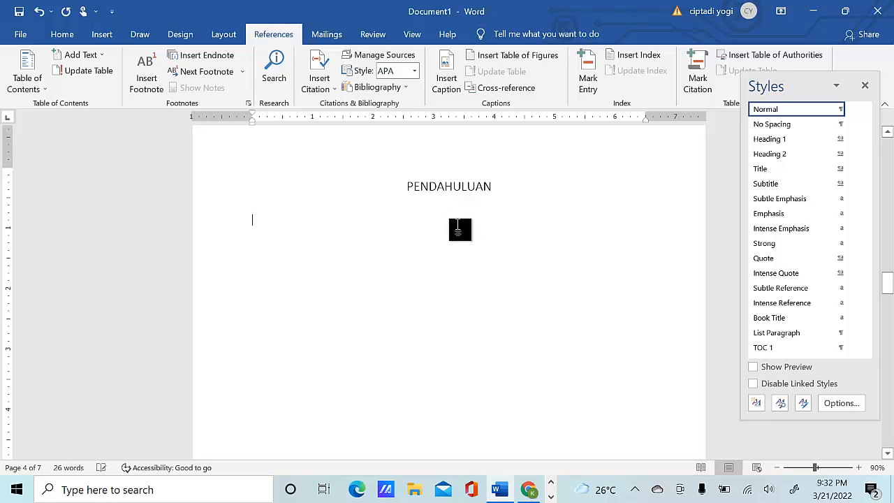
{"action": "type", "text": "A. "}
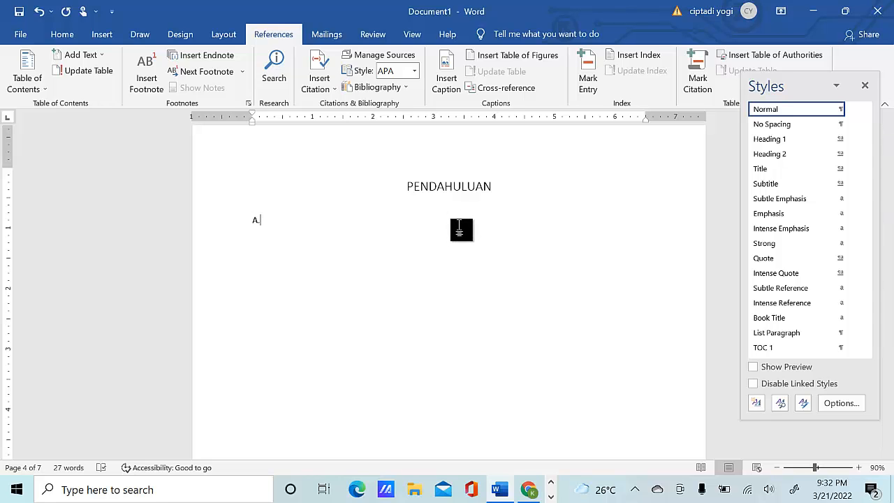
{"action": "type", "text": "Latar Belakang"}
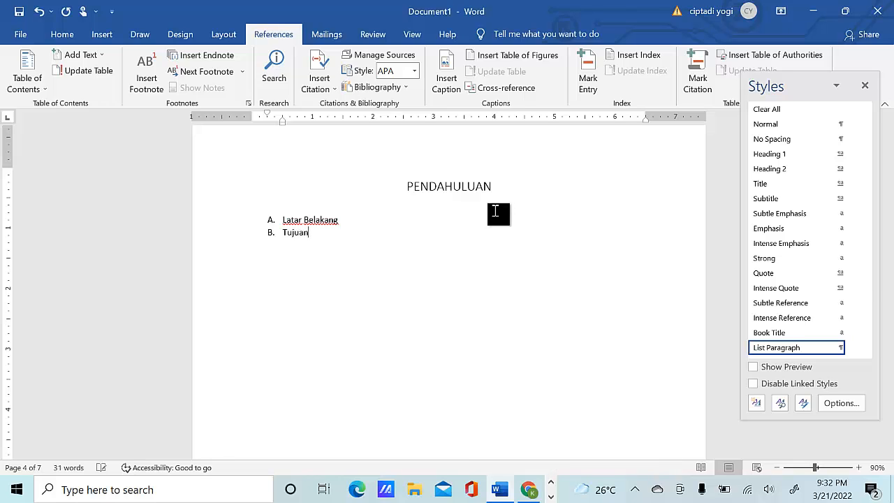
Step: Add blank lines after the Latar Belakang item until the Tujuan item moves to the start of the next page
{"action": "left_click", "coordinate": [441, 221]}
{"action": "key", "text": "Return"}
{"action": "key", "text": "Return"}
{"action": "key", "text": "Return"}
{"action": "key", "text": "Return"}
{"action": "key", "text": "Return"}
{"action": "key", "text": "Return"}
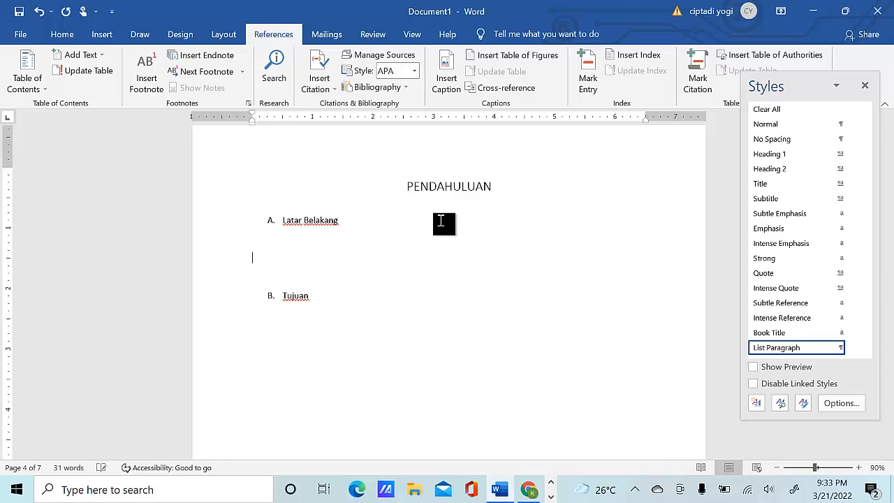
{"action": "key", "text": "Return"}
{"action": "key", "text": "Return"}
{"action": "key", "text": "Return"}
{"action": "key", "text": "Return"}
{"action": "key", "text": "Return"}
{"action": "key", "text": "Return"}
{"action": "key", "text": "Return"}
{"action": "key", "text": "Return"}
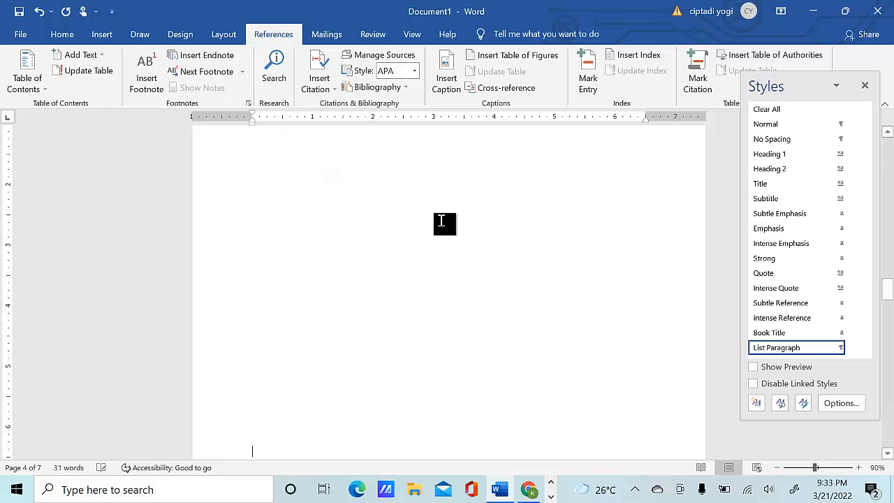
{"action": "key", "text": "Return"}
{"action": "key", "text": "Return"}
{"action": "key", "text": "Return"}
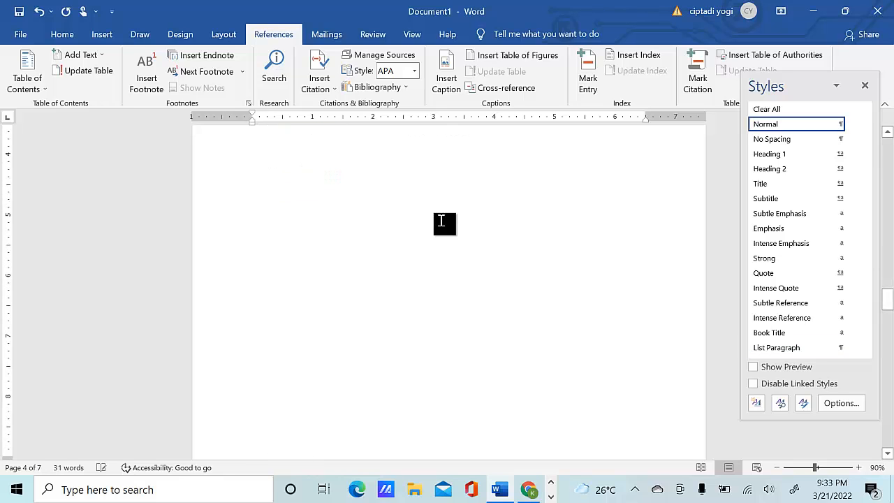
{"action": "scroll", "coordinate": [447, 224], "scroll_direction": "down", "scroll_amount": 4}
{"action": "left_click", "coordinate": [361, 300]}
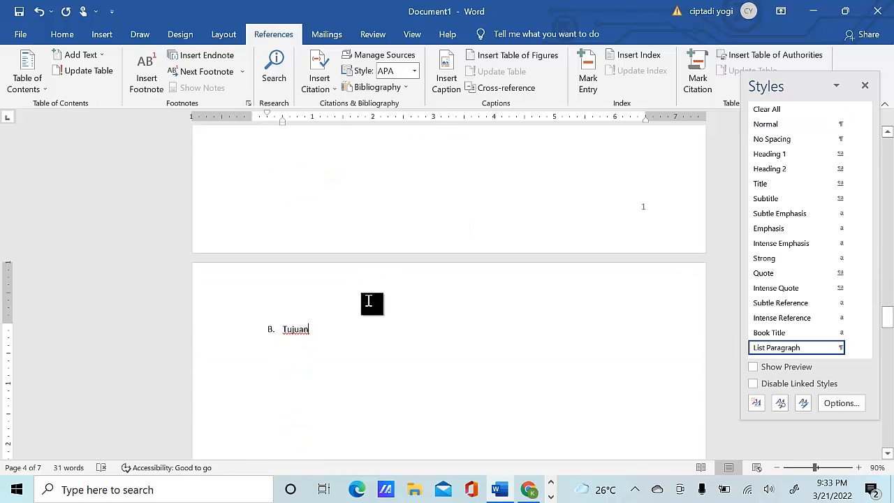
{"action": "scroll", "coordinate": [432, 306], "scroll_direction": "up", "scroll_amount": 3}
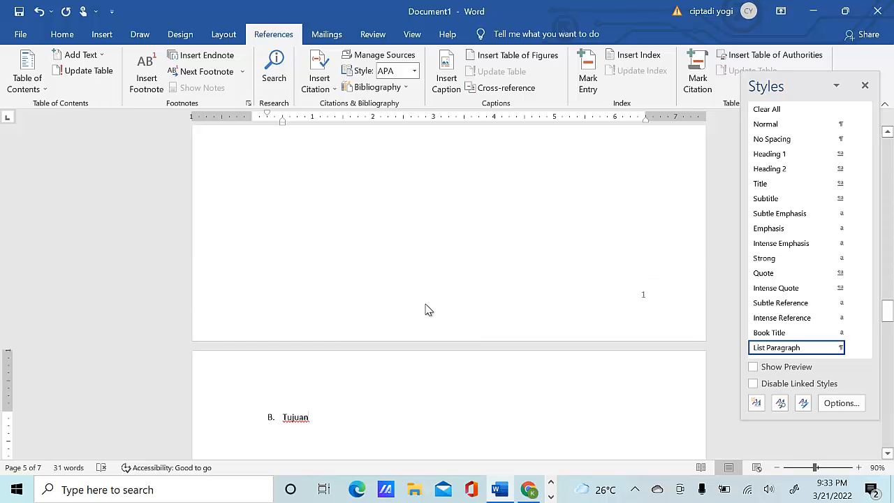
Step: Modify the Heading 2 style to use font size 12 and the Automatic font color
{"action": "scroll", "coordinate": [428, 309], "scroll_direction": "up", "scroll_amount": 20}
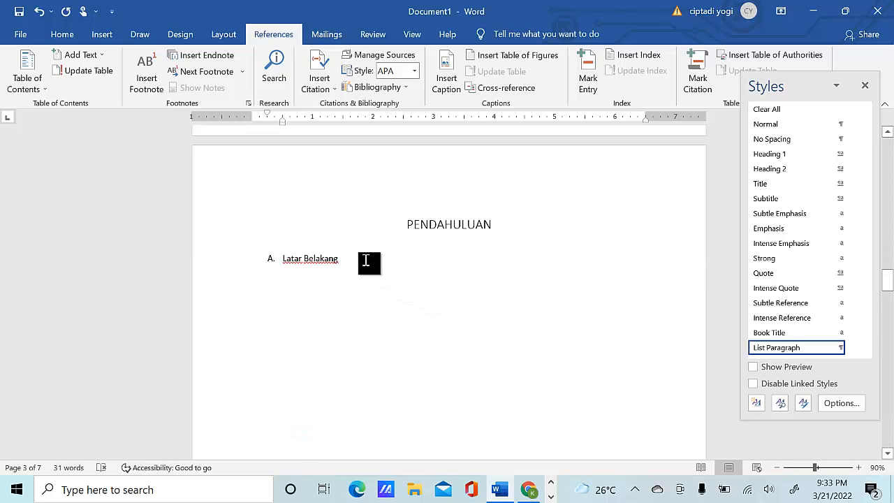
{"action": "left_click_drag", "start_coordinate": [365, 260], "coordinate": [285, 259]}
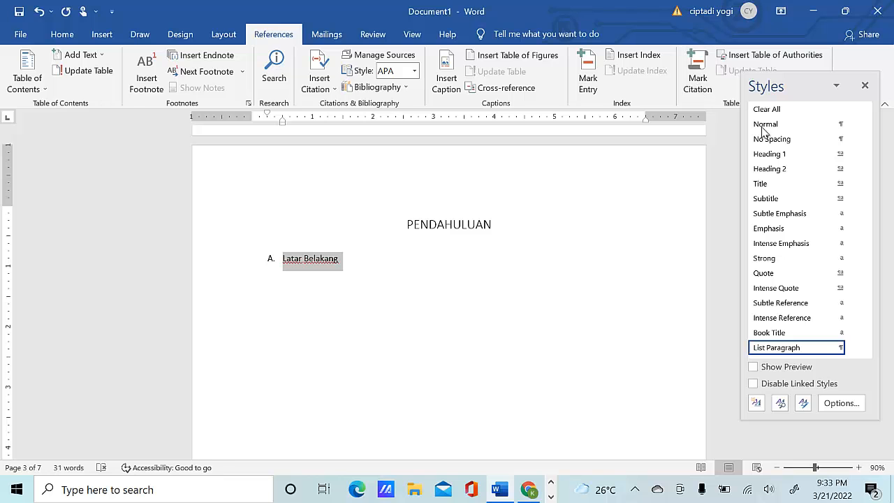
{"action": "left_click", "coordinate": [854, 174]}
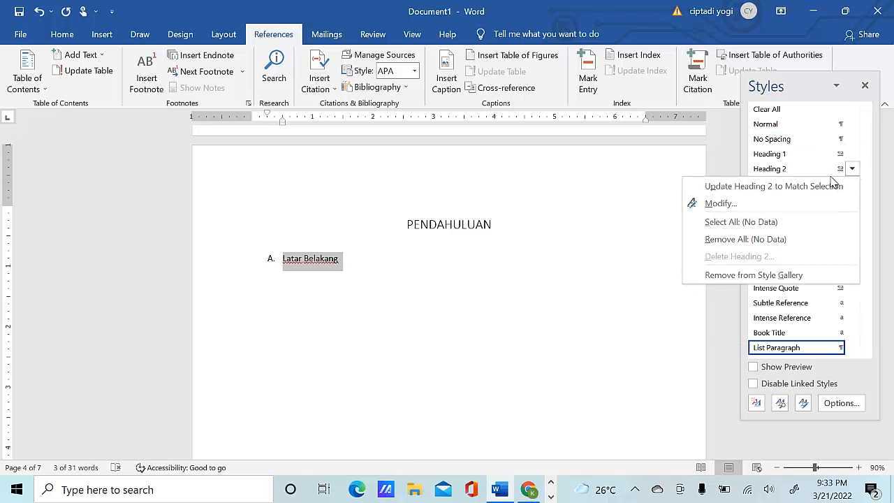
{"action": "left_click", "coordinate": [763, 201]}
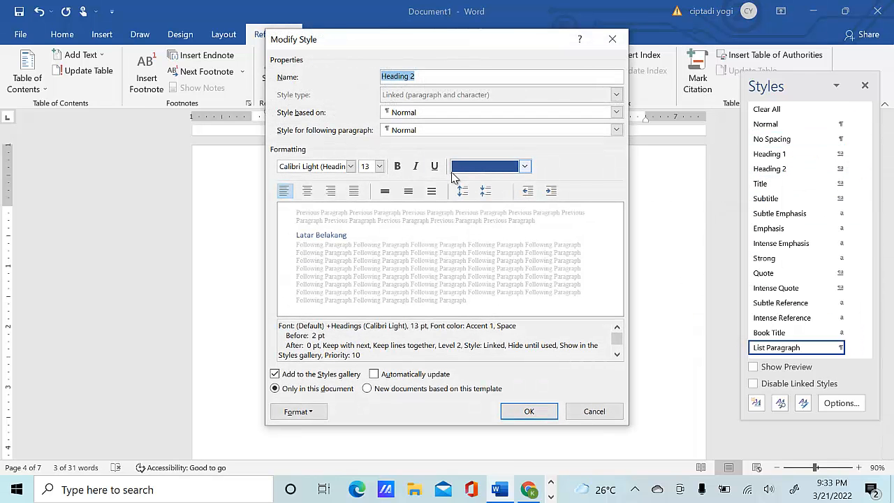
{"action": "left_click", "coordinate": [379, 165]}
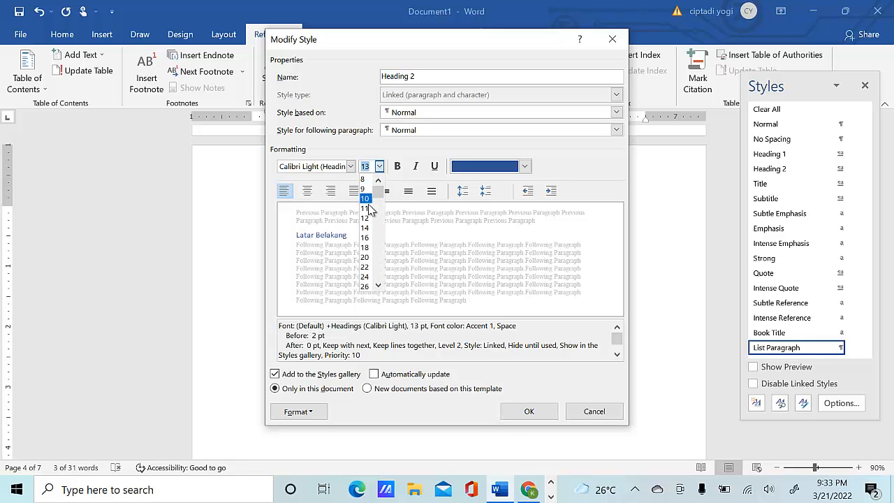
{"action": "left_click", "coordinate": [365, 208]}
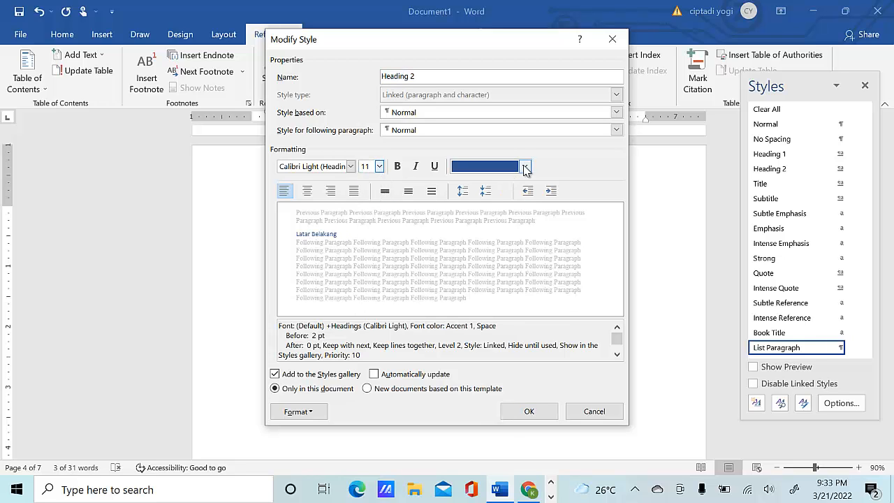
{"action": "left_click", "coordinate": [525, 168]}
{"action": "left_click", "coordinate": [379, 171]}
{"action": "left_click", "coordinate": [380, 168]}
{"action": "left_click", "coordinate": [365, 218]}
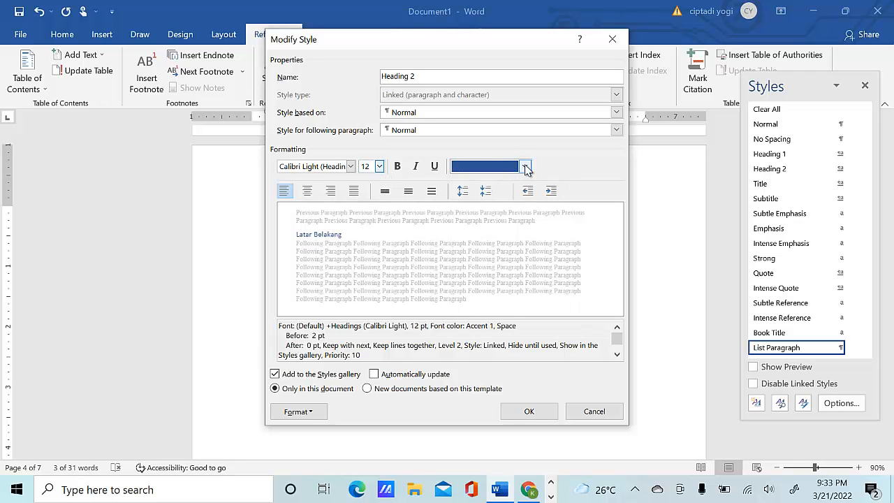
{"action": "left_click", "coordinate": [526, 170]}
{"action": "left_click", "coordinate": [477, 183]}
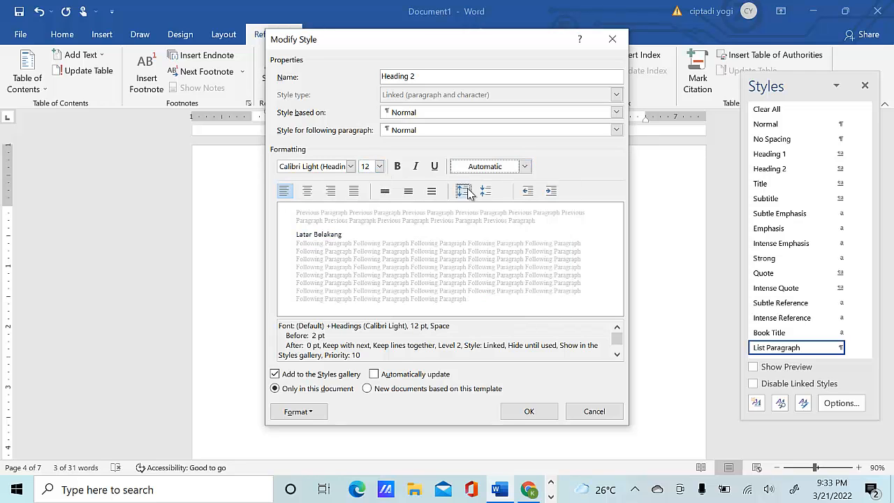
{"action": "left_click", "coordinate": [520, 410]}
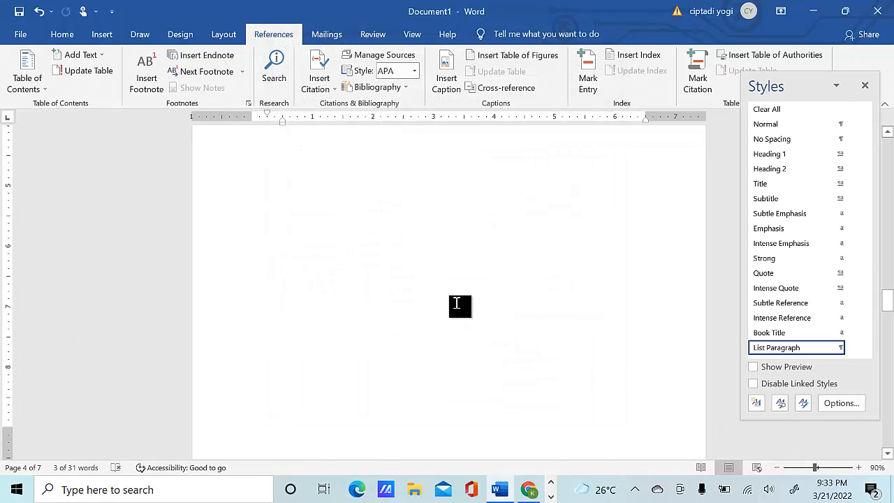
Step: Apply the Heading 2 style to the Tujuan and Latar Belakang subheadings
{"action": "scroll", "coordinate": [456, 314], "scroll_direction": "down", "scroll_amount": 3}
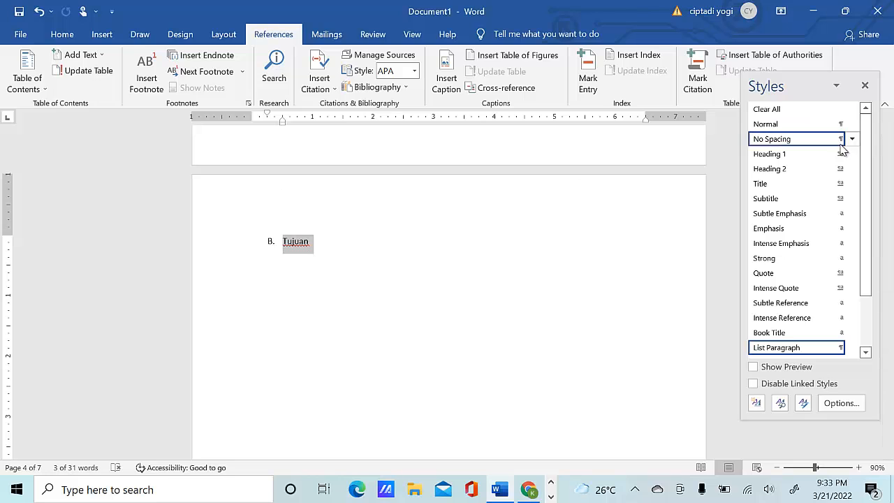
{"action": "left_click", "coordinate": [822, 169]}
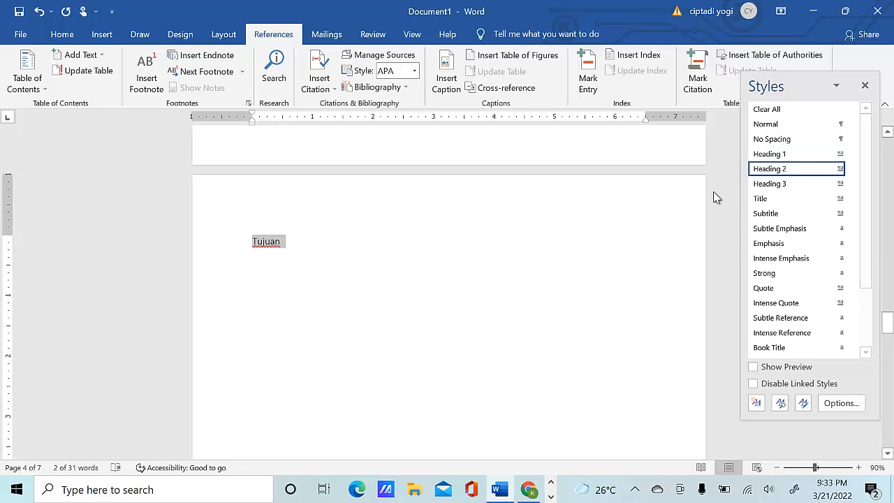
{"action": "scroll", "coordinate": [384, 223], "scroll_direction": "up", "scroll_amount": 3}
{"action": "scroll", "coordinate": [324, 208], "scroll_direction": "up", "scroll_amount": 15}
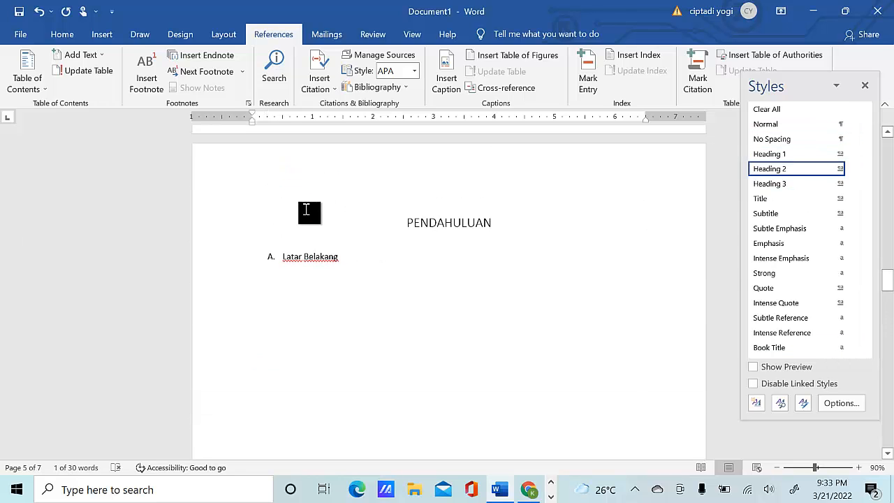
{"action": "left_click_drag", "start_coordinate": [324, 258], "coordinate": [291, 259]}
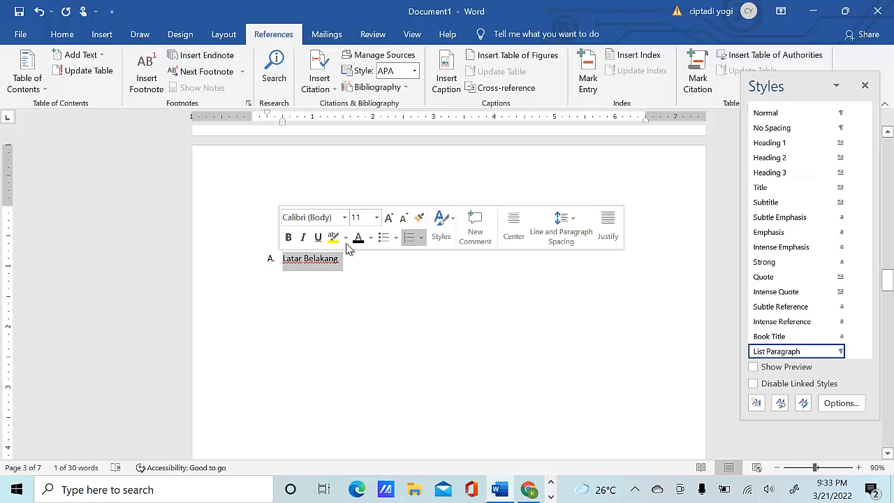
{"action": "left_click", "coordinate": [797, 163]}
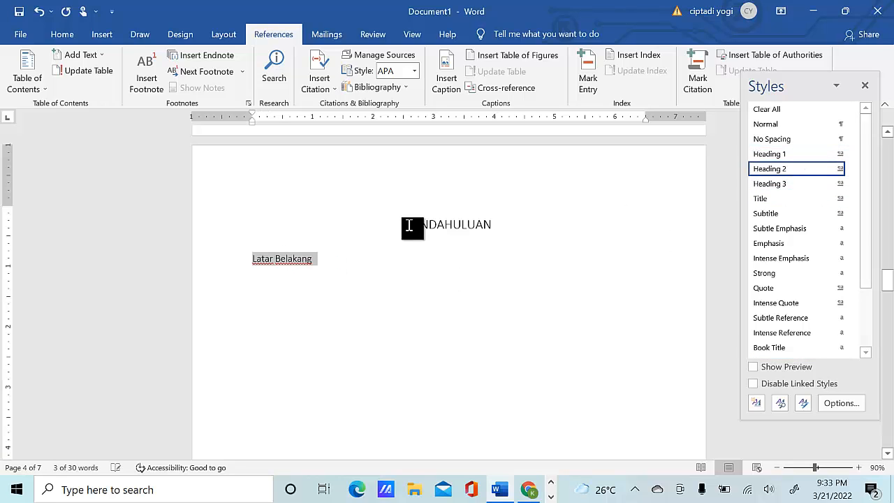
Step: Letter the Latar Belakang subheading below PENDAHULUAN as A
{"action": "left_click", "coordinate": [263, 256]}
{"action": "type", "text": "A"}
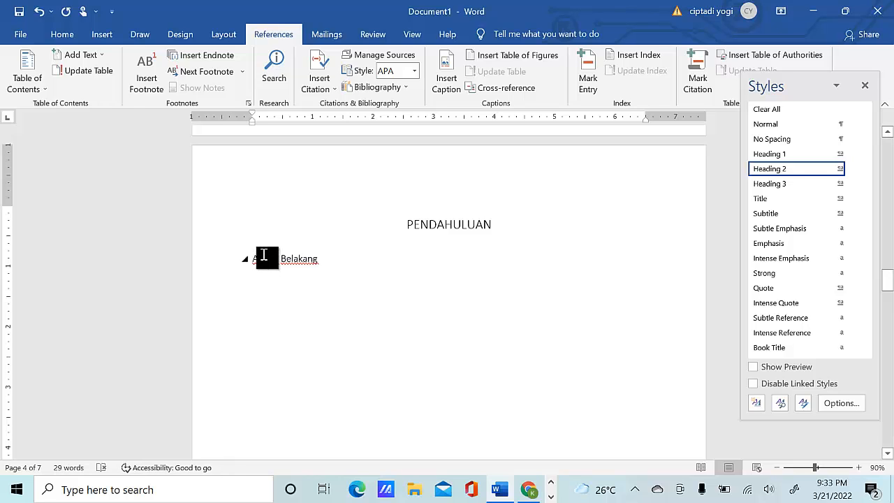
{"action": "type", "text": "."}
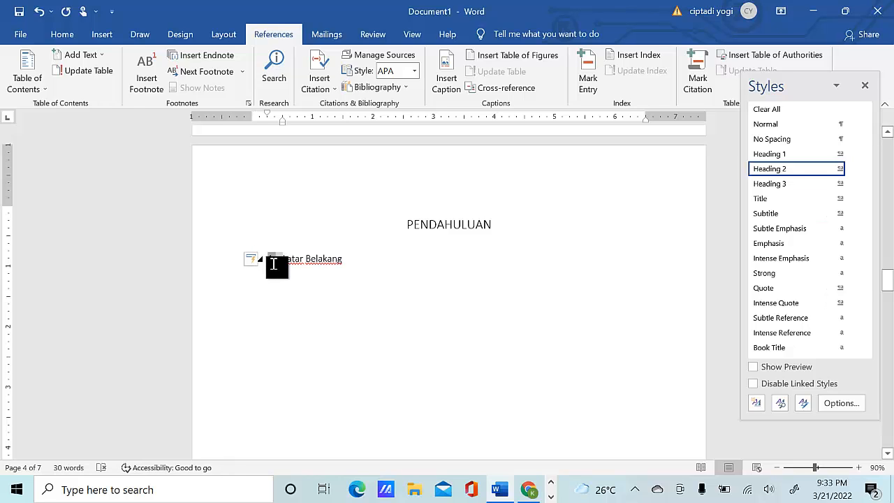
Step: Letter the Tujuan subheading as B
{"action": "scroll", "coordinate": [328, 314], "scroll_direction": "down", "scroll_amount": 7}
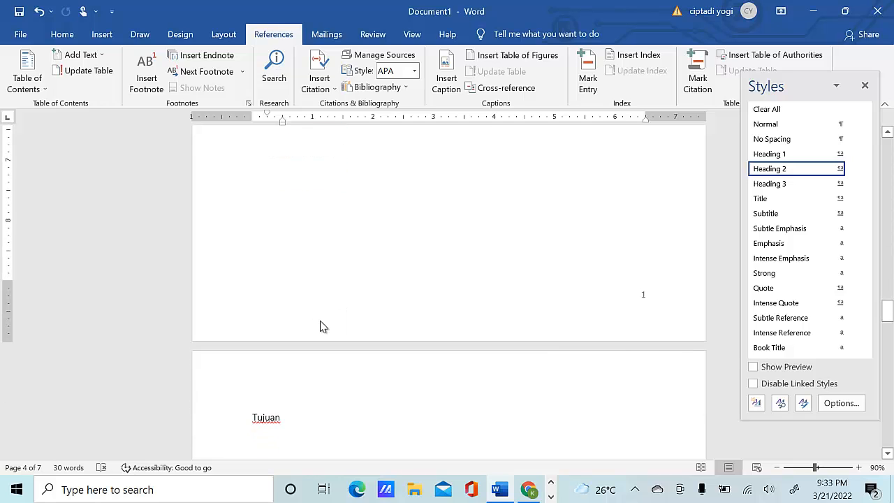
{"action": "scroll", "coordinate": [321, 329], "scroll_direction": "down", "scroll_amount": 3}
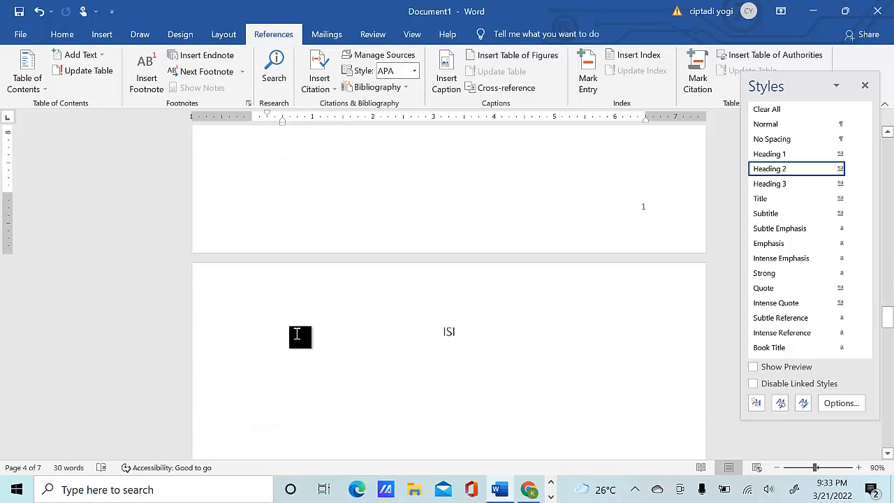
{"action": "scroll", "coordinate": [305, 332], "scroll_direction": "up", "scroll_amount": 16}
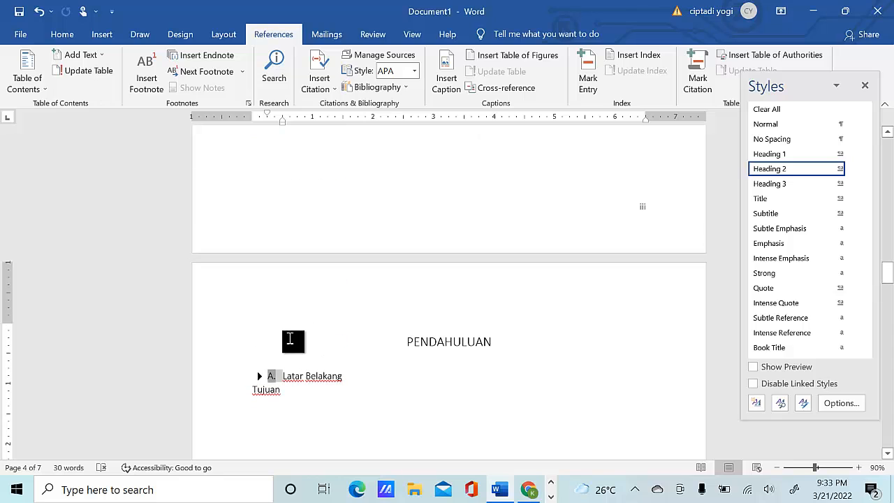
{"action": "scroll", "coordinate": [262, 398], "scroll_direction": "down", "scroll_amount": 8}
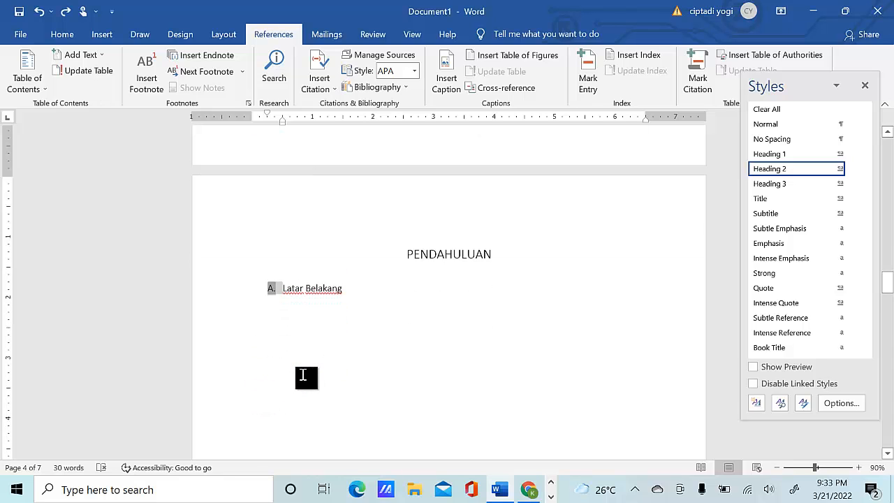
{"action": "left_click", "coordinate": [256, 388]}
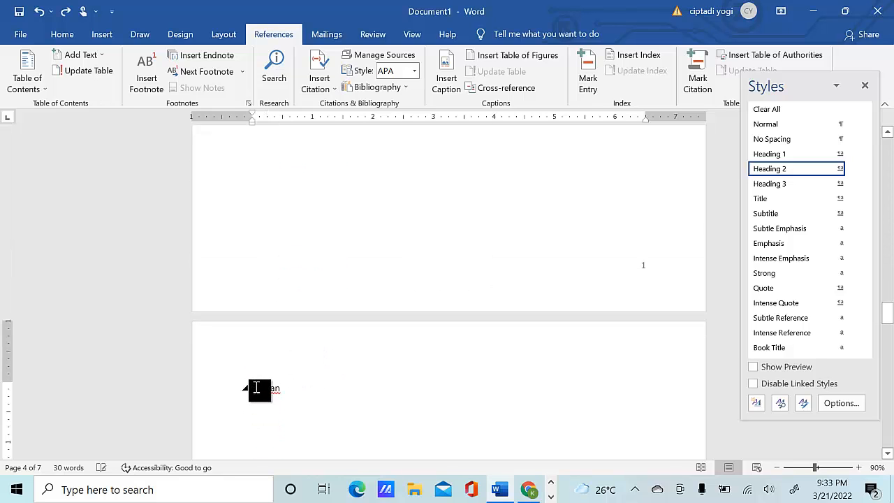
{"action": "key", "text": "ctrl+y"}
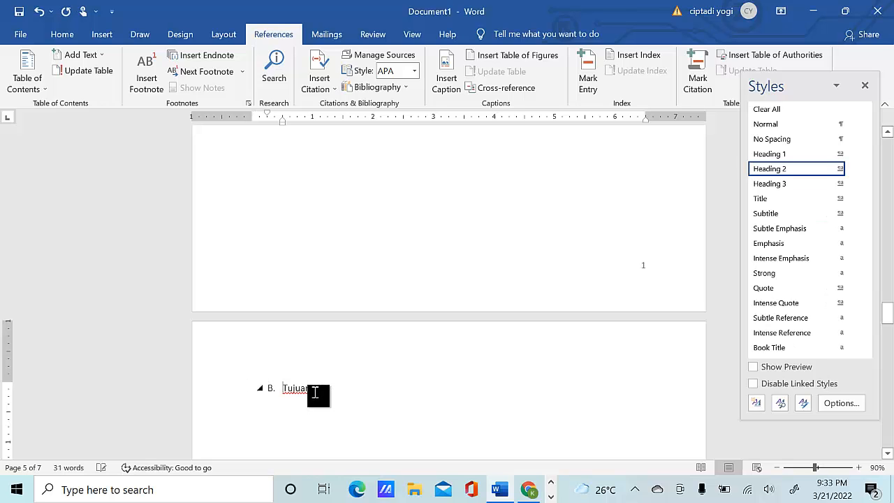
Step: Update the entire table of contents under DAFTAR ISI to include the lettered subheadings
{"action": "scroll", "coordinate": [313, 243], "scroll_direction": "up", "scroll_amount": 10}
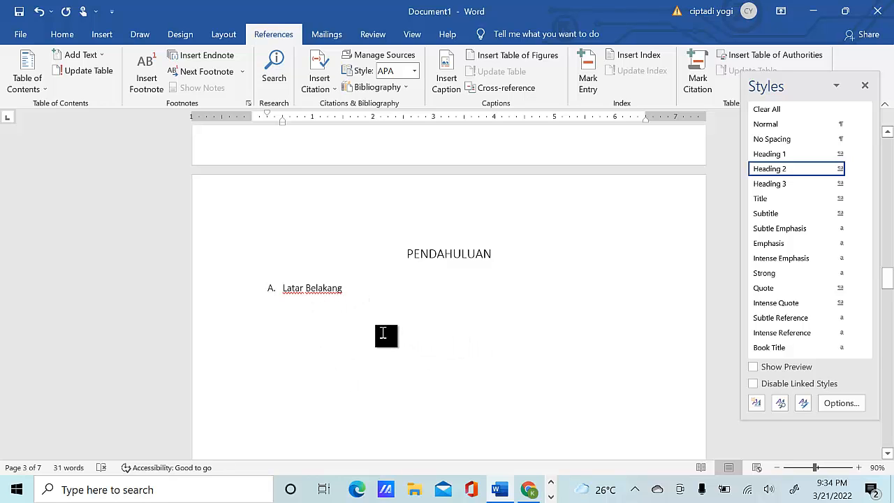
{"action": "scroll", "coordinate": [382, 339], "scroll_direction": "up", "scroll_amount": 15}
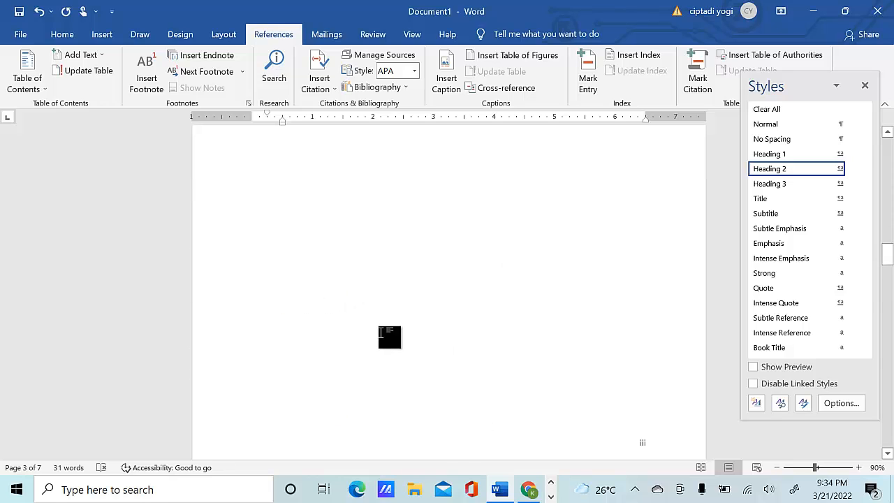
{"action": "scroll", "coordinate": [389, 337], "scroll_direction": "up", "scroll_amount": 10}
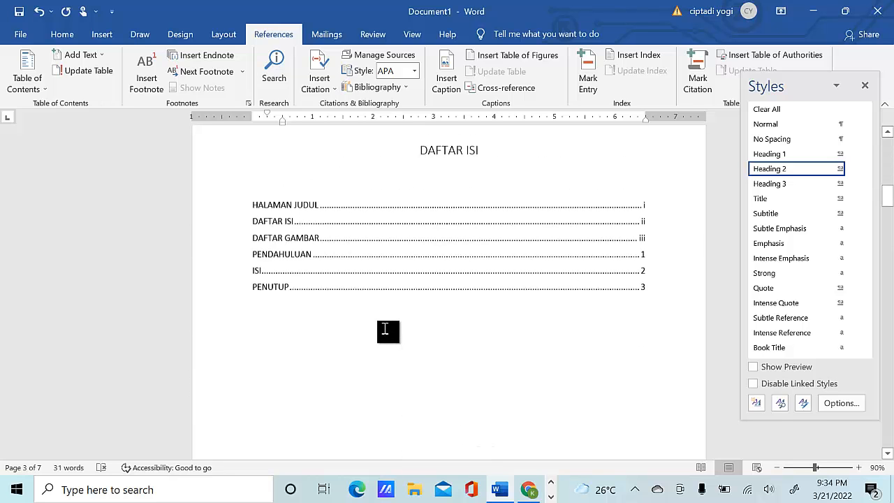
{"action": "scroll", "coordinate": [385, 329], "scroll_direction": "down", "scroll_amount": 4}
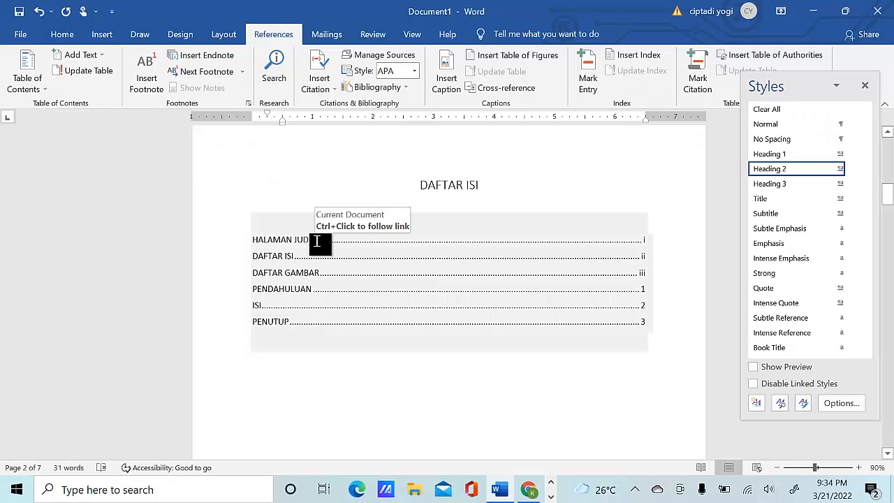
{"action": "left_click", "coordinate": [86, 70]}
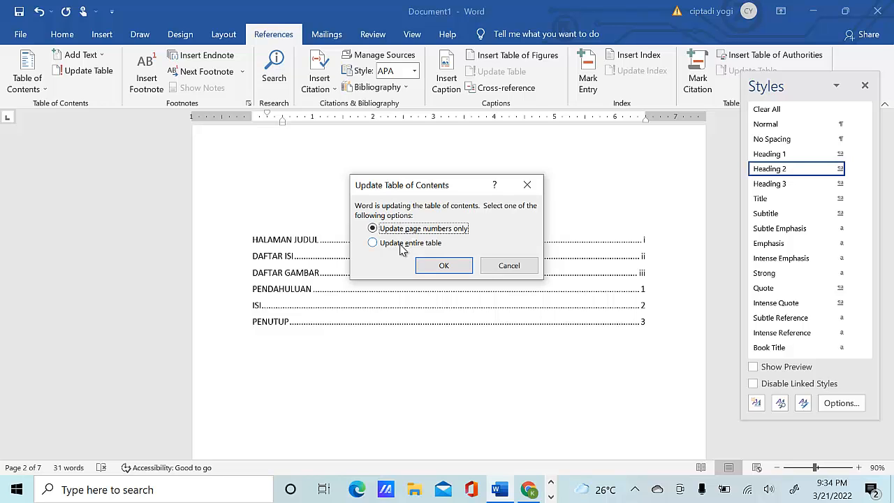
{"action": "left_click", "coordinate": [440, 264]}
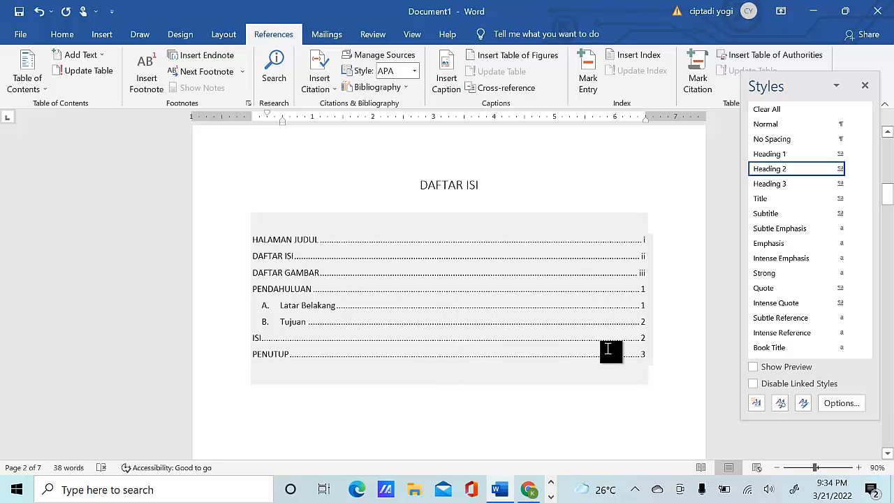
Step: Add blank lines above the ISI title until it moves to the start of the next page
{"action": "scroll", "coordinate": [458, 352], "scroll_direction": "down", "scroll_amount": 4}
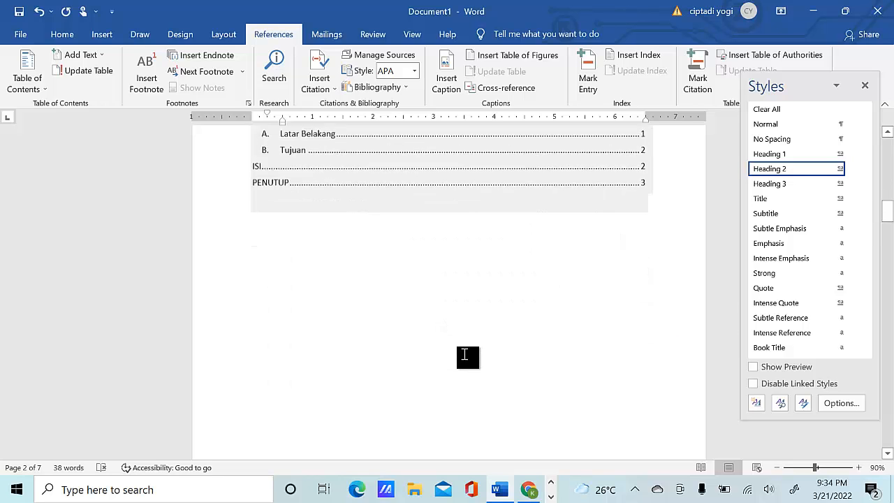
{"action": "scroll", "coordinate": [468, 357], "scroll_direction": "down", "scroll_amount": 20}
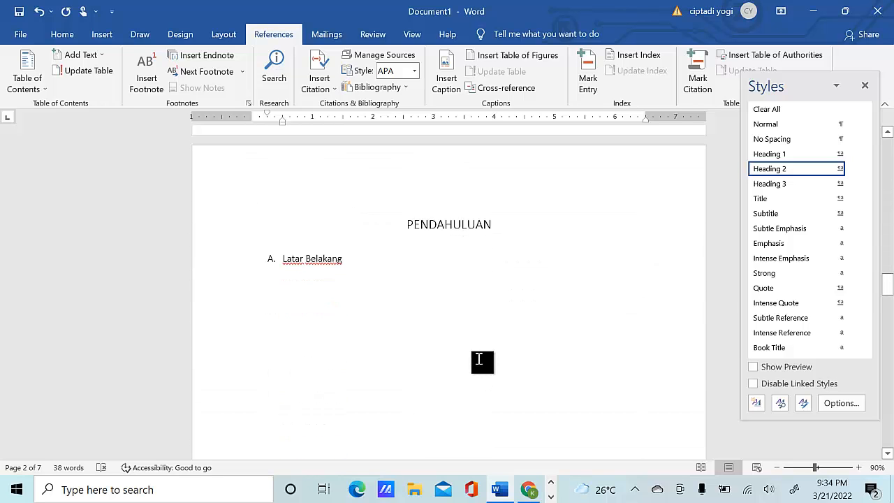
{"action": "scroll", "coordinate": [482, 360], "scroll_direction": "down", "scroll_amount": 15}
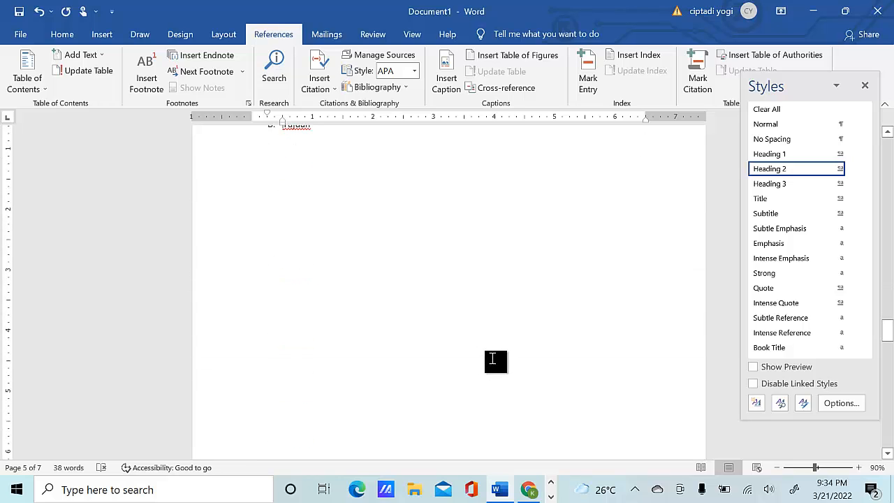
{"action": "scroll", "coordinate": [492, 358], "scroll_direction": "down", "scroll_amount": 5}
{"action": "left_click", "coordinate": [471, 215]}
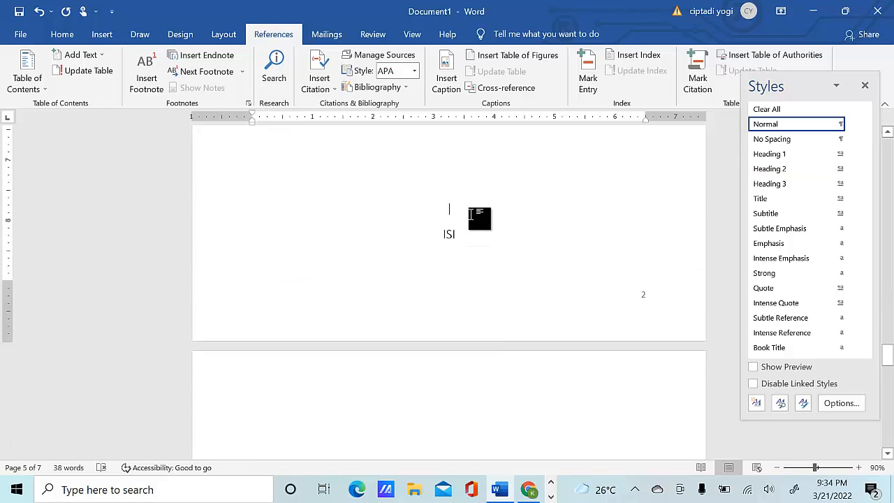
{"action": "key", "text": "Return"}
Step: Refresh the table of contents to pick up the new page positions of ISI and PENUTUP
{"action": "scroll", "coordinate": [475, 282], "scroll_direction": "up", "scroll_amount": 5}
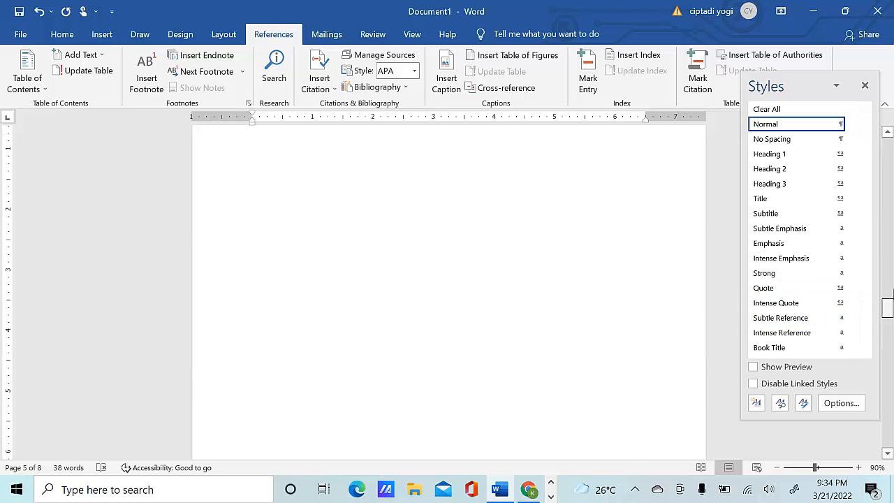
{"action": "left_click_drag", "start_coordinate": [888, 304], "coordinate": [888, 145]}
{"action": "scroll", "coordinate": [493, 299], "scroll_direction": "down", "scroll_amount": 10}
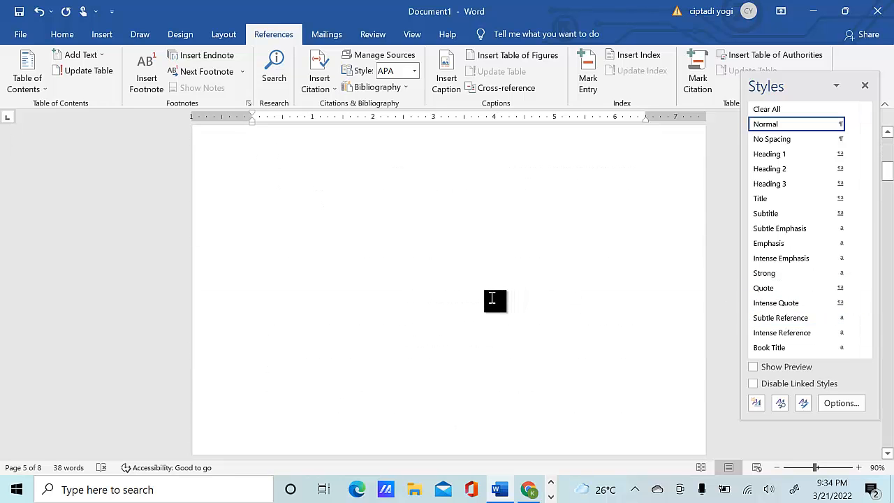
{"action": "left_click", "coordinate": [431, 361]}
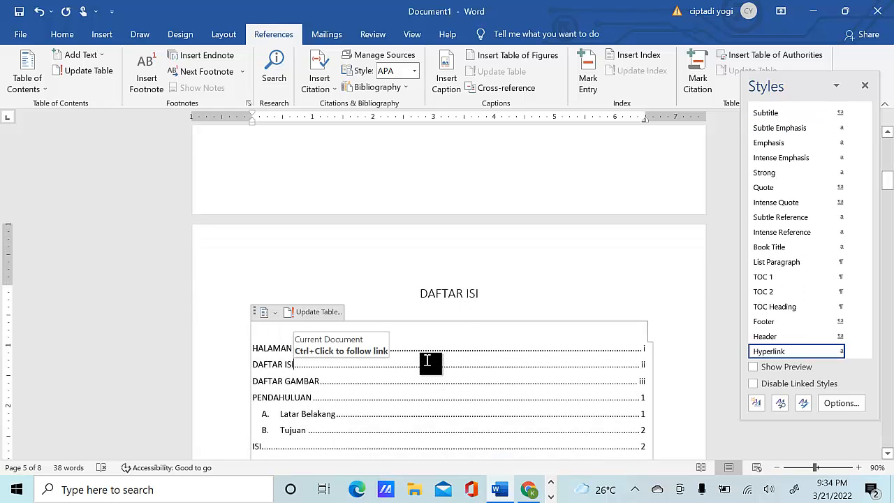
{"action": "left_click", "coordinate": [318, 312]}
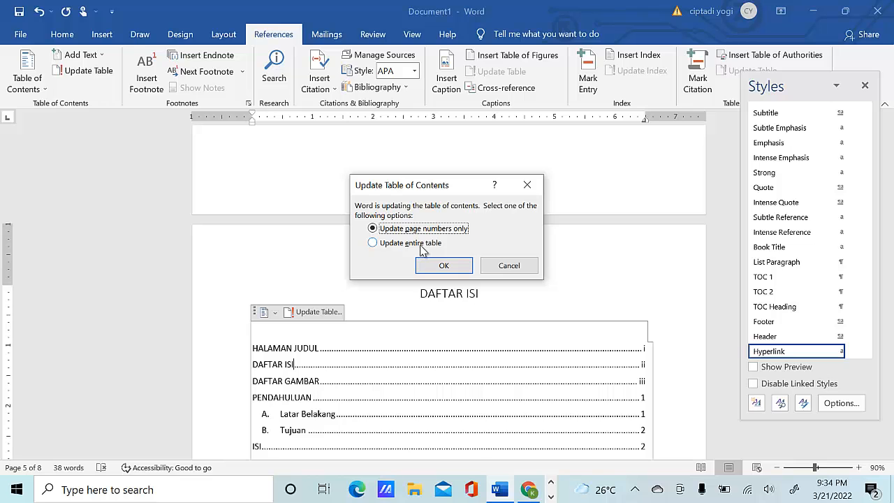
{"action": "left_click", "coordinate": [444, 267]}
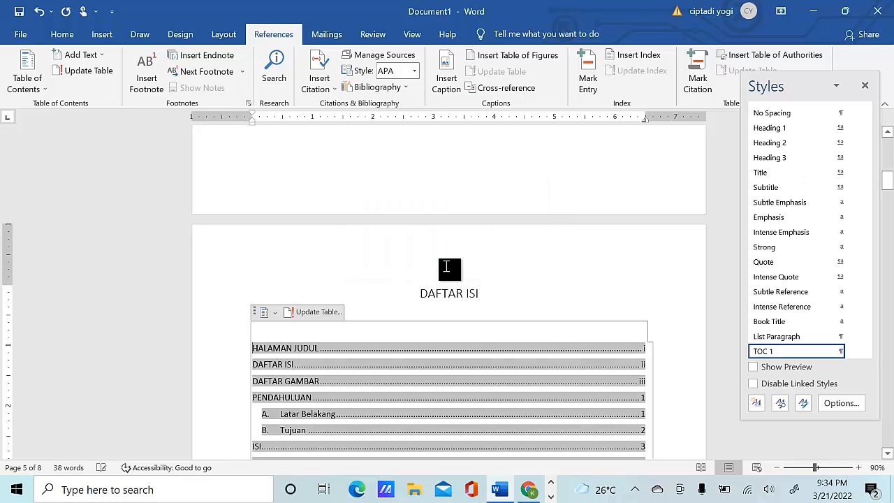
Step: Deselect the table of contents by placing the cursor below it, and close the Styles pane
{"action": "scroll", "coordinate": [367, 402], "scroll_direction": "down", "scroll_amount": 3}
{"action": "left_click", "coordinate": [368, 386]}
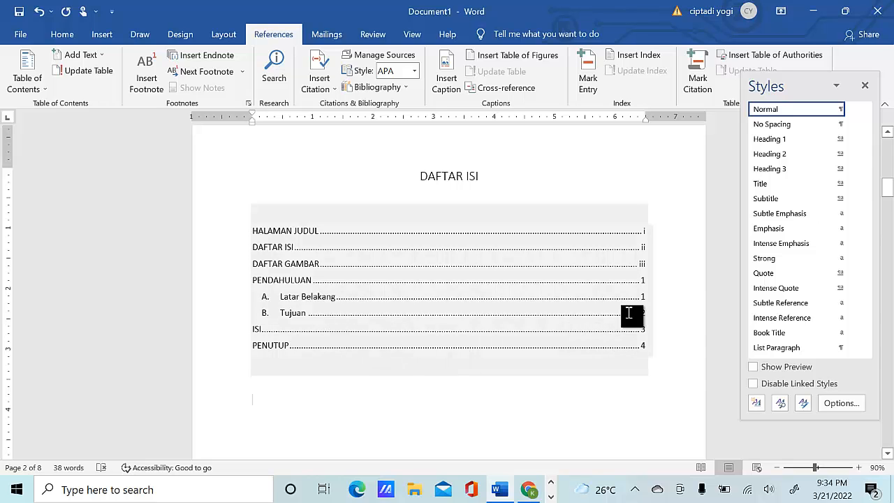
{"action": "left_click", "coordinate": [865, 85]}
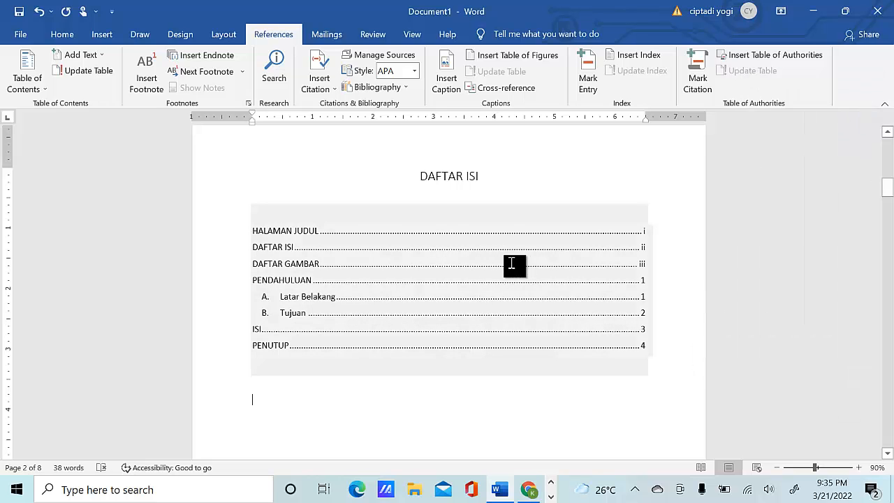